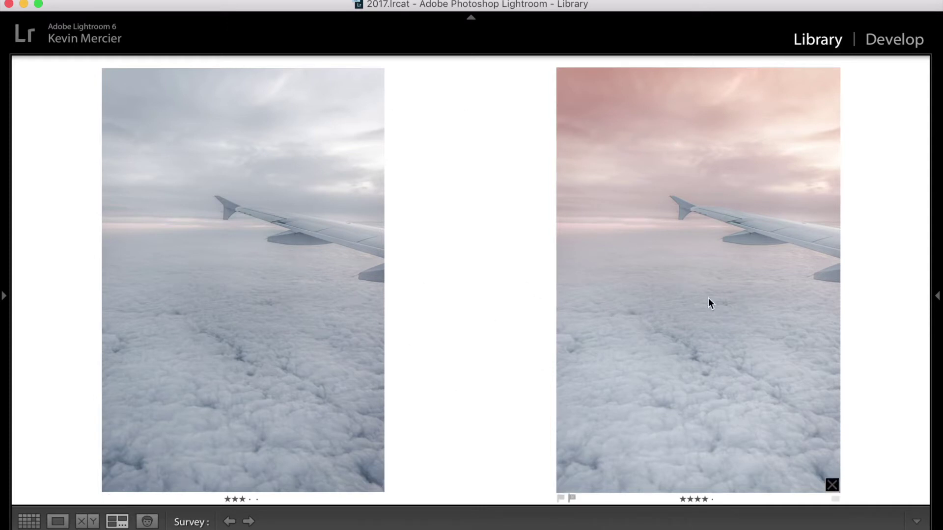
View the Louvre photo's Reset Settings history state, and restore the edited state with graduated filters disabled
{"action": "key", "text": "g"}
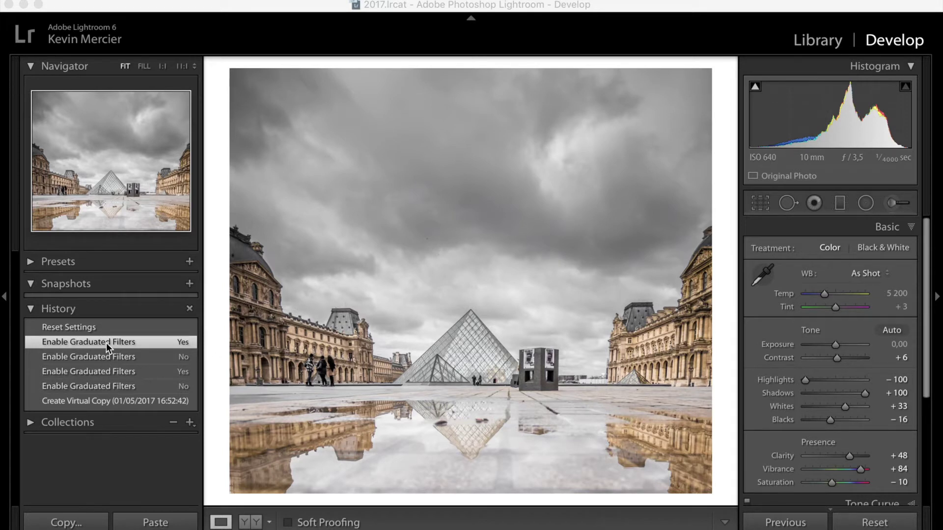
{"action": "left_click", "coordinate": [110, 325]}
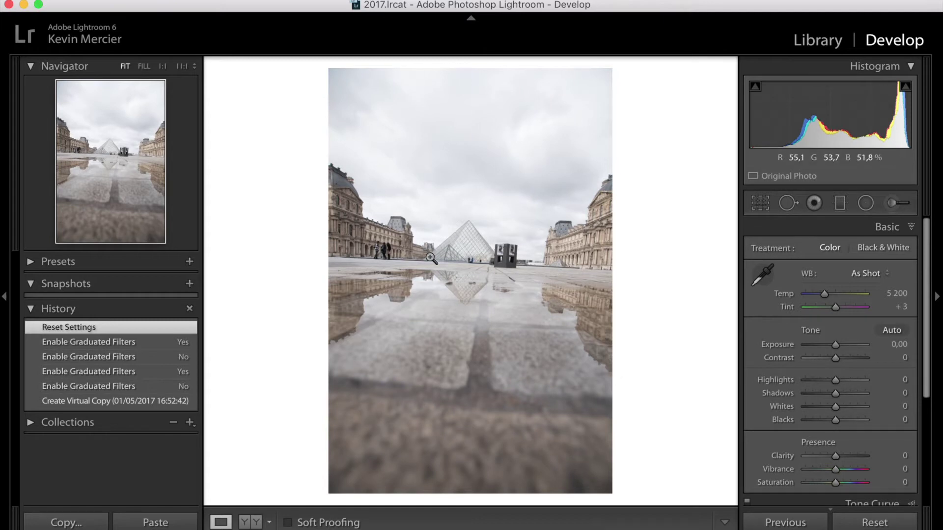
{"action": "left_click", "coordinate": [98, 357]}
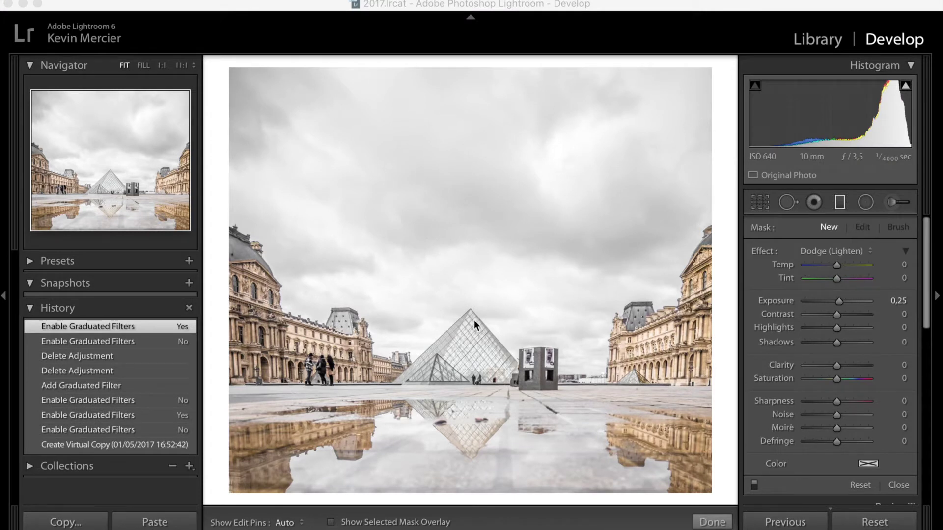
Try a graduated filter across the Louvre sky, narrowing its transition and moving it higher, and delete it
{"action": "left_click", "coordinate": [843, 200]}
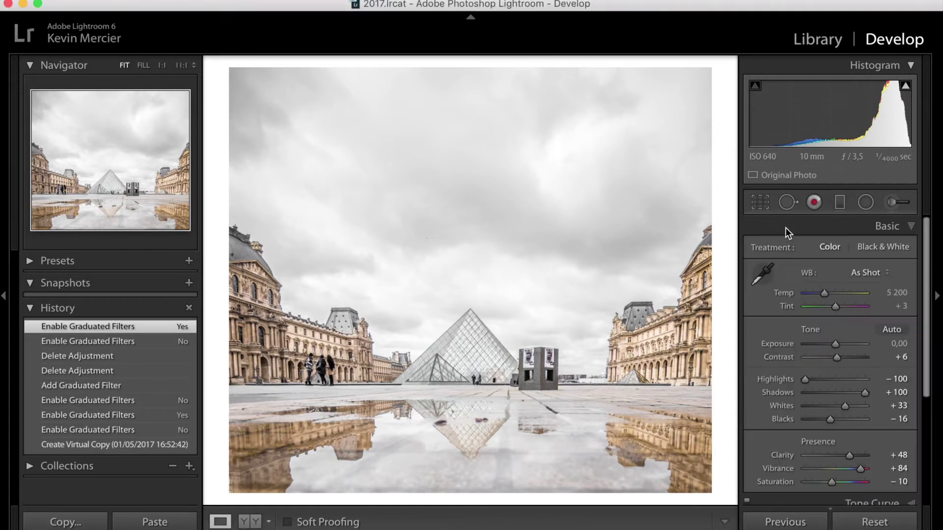
{"action": "key", "text": "m"}
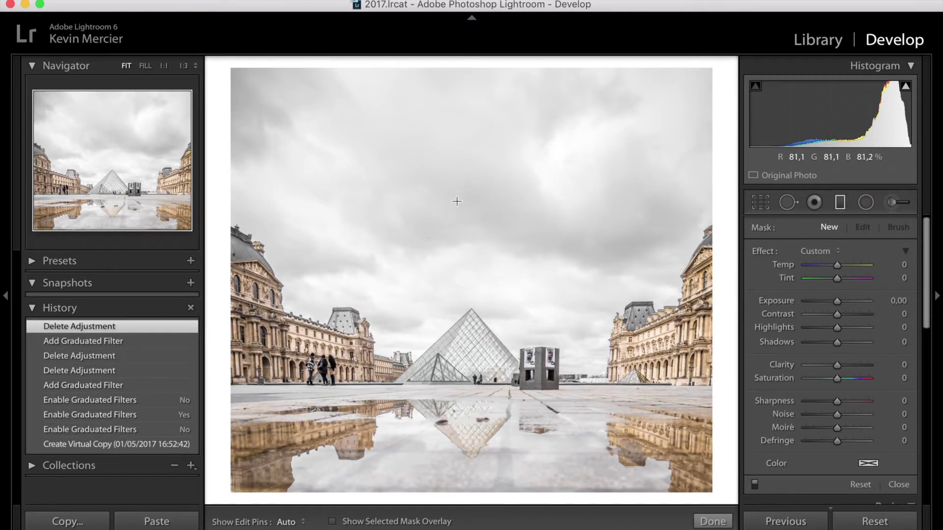
{"action": "left_click_drag", "start_coordinate": [456, 184], "coordinate": [455, 410]}
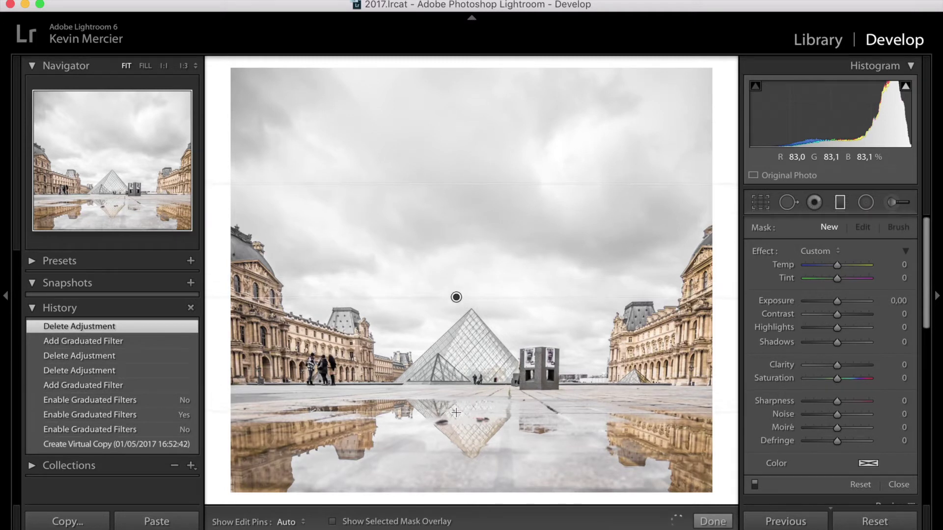
{"action": "left_click_drag", "start_coordinate": [456, 298], "coordinate": [455, 280]}
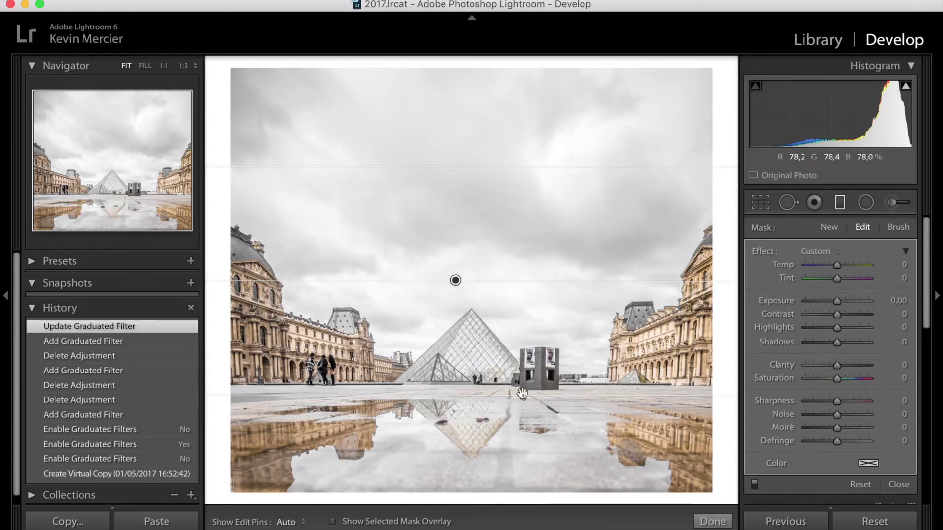
{"action": "left_click_drag", "start_coordinate": [622, 397], "coordinate": [609, 320]}
{"action": "left_click_drag", "start_coordinate": [455, 243], "coordinate": [461, 211]}
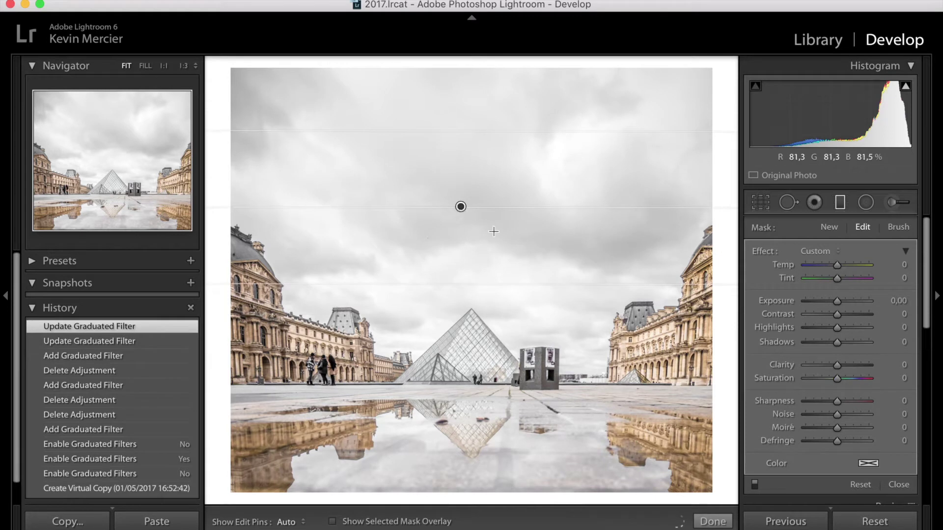
{"action": "key", "text": "Delete"}
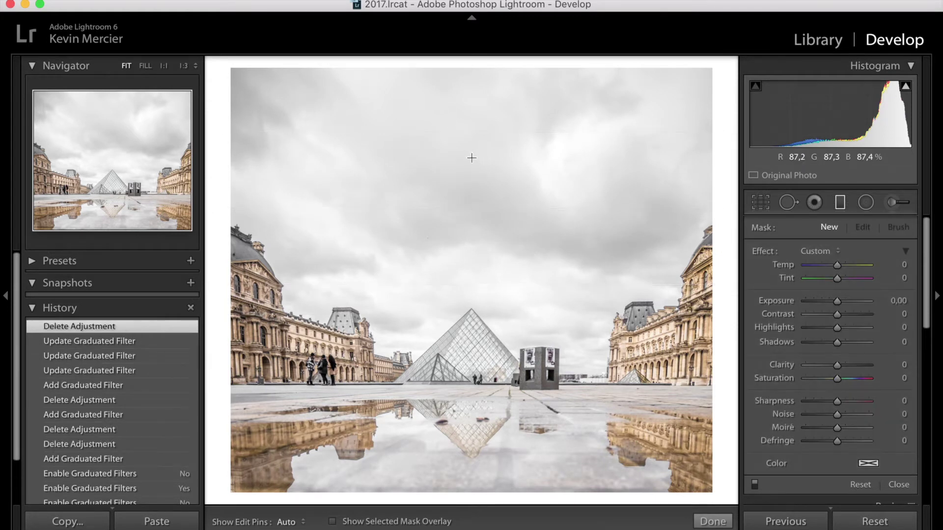
Try two straight graduated filters from the upper sky down towards the pyramid, constrained to horizontal, deleting each one
{"action": "key", "text": "shift"}
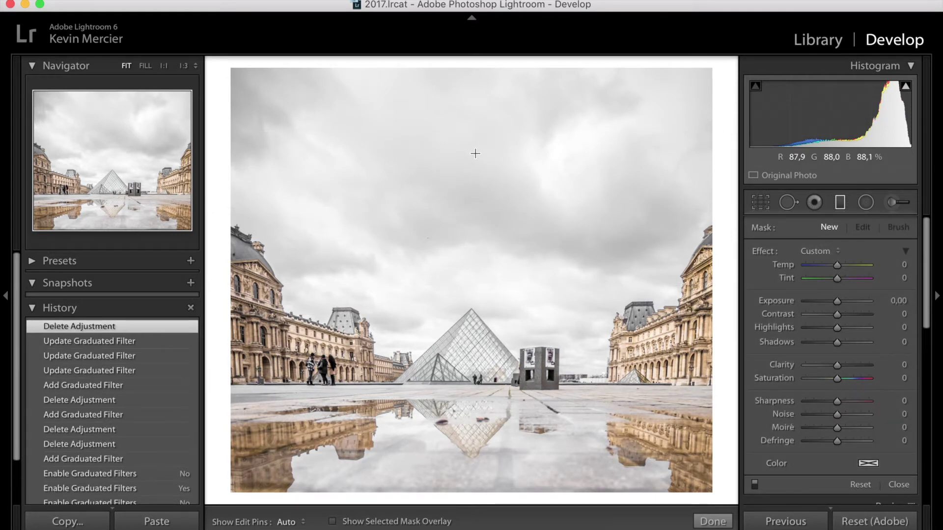
{"action": "left_click_drag", "start_coordinate": [475, 153], "coordinate": [511, 334]}
{"action": "left_click_drag", "start_coordinate": [504, 366], "coordinate": [504, 369]}
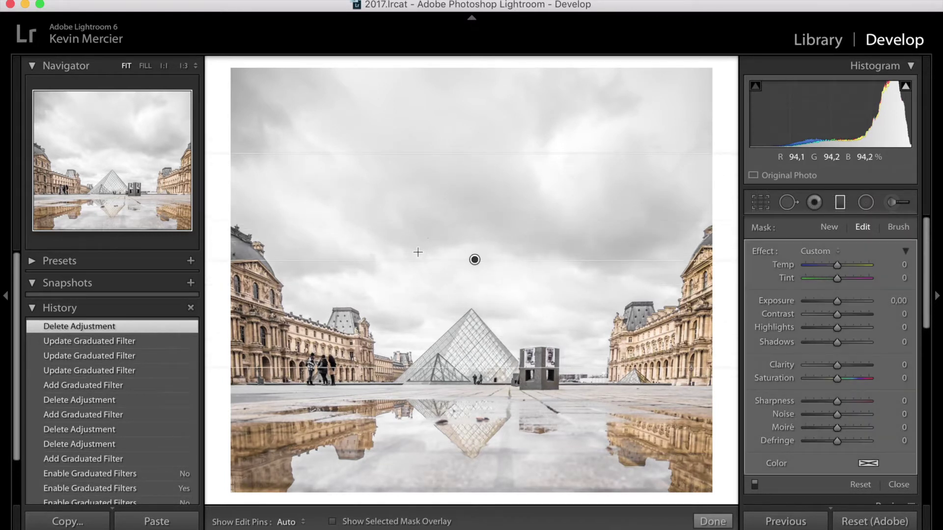
{"action": "key", "text": "Delete"}
{"action": "left_click_drag", "start_coordinate": [465, 152], "coordinate": [449, 332]}
{"action": "key", "text": "Delete"}
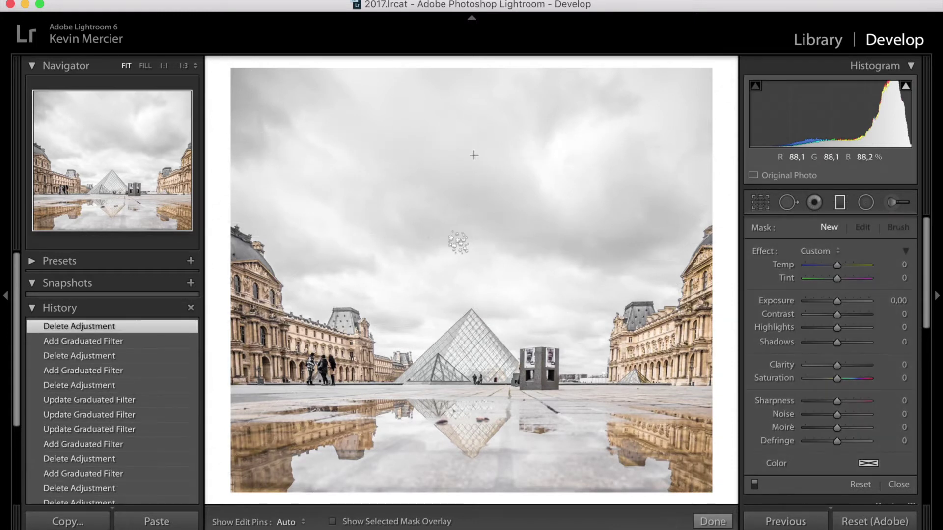
Draw a Dodge (Lighten) graduated filter from the sky to the ground and narrow its transition around the pyramid's base
{"action": "left_click_drag", "start_coordinate": [474, 127], "coordinate": [477, 388]}
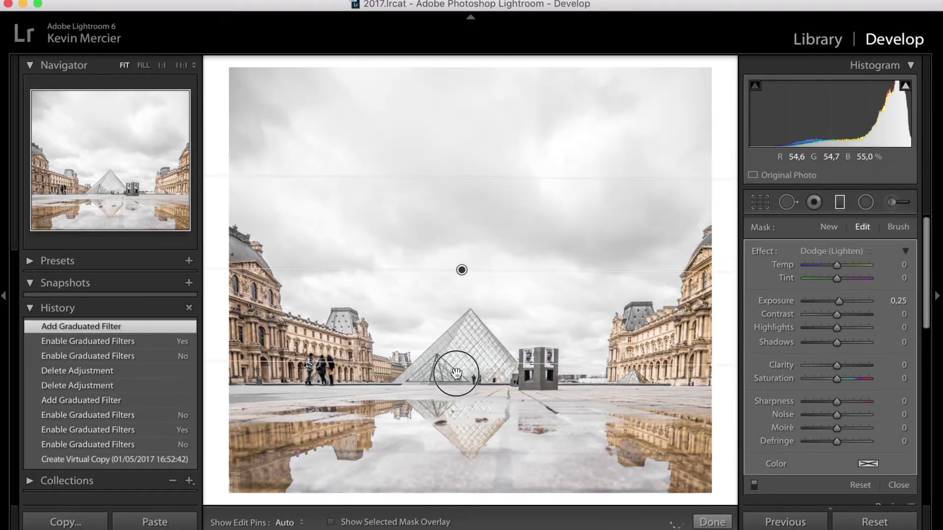
{"action": "left_click_drag", "start_coordinate": [459, 379], "coordinate": [469, 192]}
{"action": "left_click_drag", "start_coordinate": [465, 244], "coordinate": [472, 372]}
Try an exposure of −1,25 on the narrowed graduated filter, and delete the filter
{"action": "left_click_drag", "start_coordinate": [844, 299], "coordinate": [841, 305]}
{"action": "key", "text": "Down"}
{"action": "key", "text": "Down"}
{"action": "key", "text": "Down"}
{"action": "key", "text": "Down"}
{"action": "key", "text": "Down"}
{"action": "key", "text": "Down"}
{"action": "key", "text": "Down"}
{"action": "key", "text": "Down"}
{"action": "key", "text": "Down"}
{"action": "key", "text": "Down"}
{"action": "key", "text": "Down"}
{"action": "key", "text": "Down"}
{"action": "key", "text": "Down"}
{"action": "key", "text": "Down"}
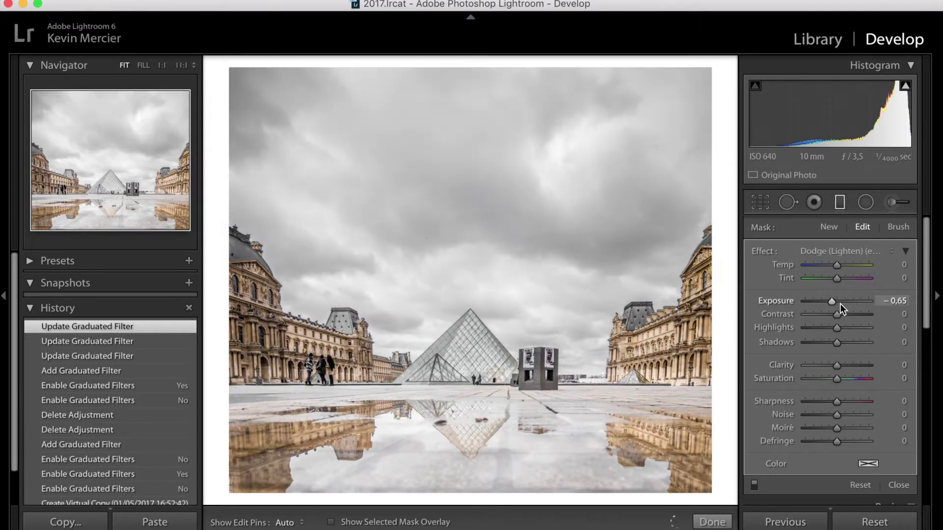
{"action": "key", "text": "Down"}
{"action": "key", "text": "Down"}
{"action": "key", "text": "Down"}
{"action": "key", "text": "Down"}
{"action": "key", "text": "Down"}
{"action": "key", "text": "Down"}
{"action": "key", "text": "Down"}
{"action": "key", "text": "Down"}
{"action": "key", "text": "Down"}
{"action": "key", "text": "Down"}
{"action": "key", "text": "Down"}
{"action": "key", "text": "Down"}
{"action": "key", "text": "Down"}
{"action": "key", "text": "Down"}
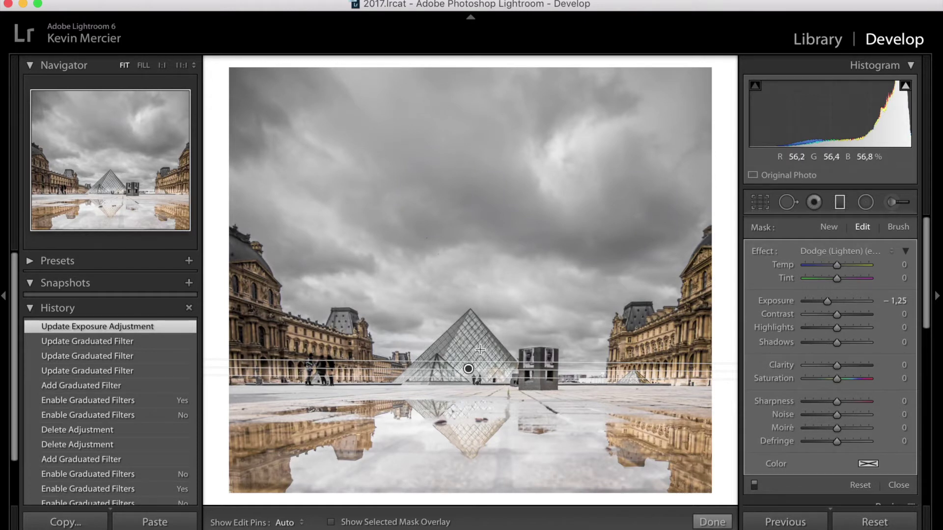
{"action": "key", "text": "Delete"}
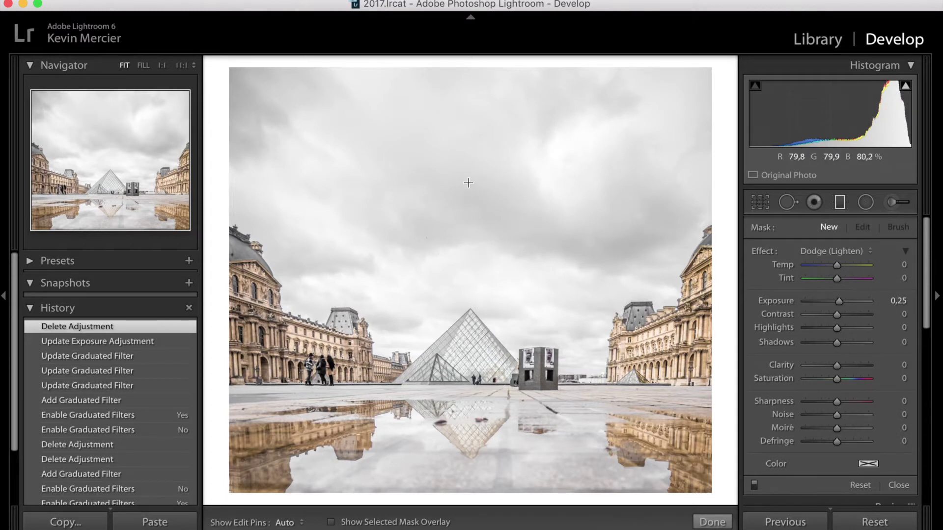
Draw a horizontal graduated filter from the middle of the sky to the pyramid's base and set its exposure to −1,45
{"action": "left_click_drag", "start_coordinate": [465, 210], "coordinate": [464, 383]}
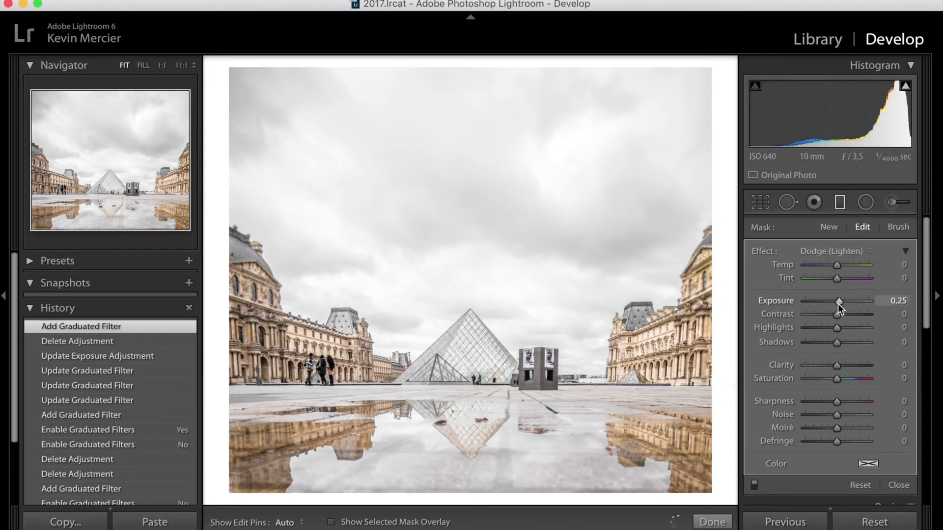
{"action": "scroll", "coordinate": [838, 304], "scroll_direction": "down", "scroll_amount": 14}
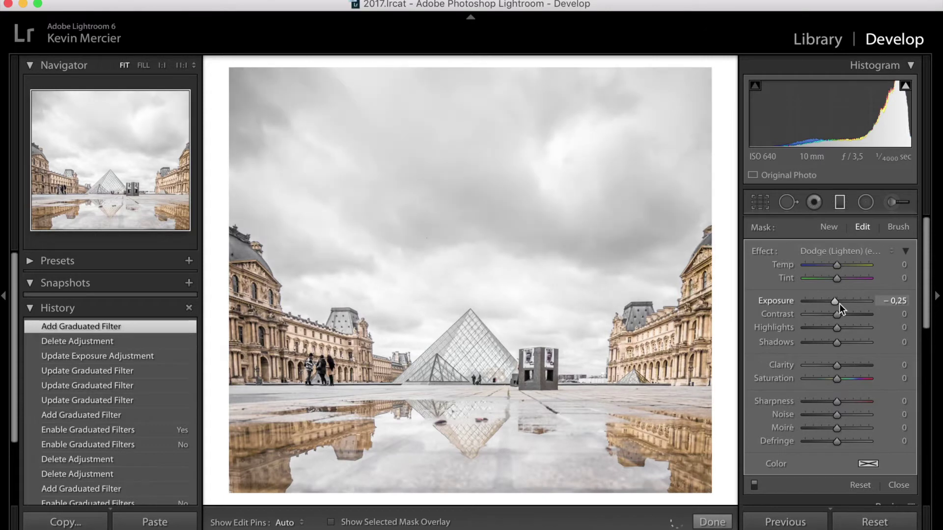
{"action": "scroll", "coordinate": [839, 304], "scroll_direction": "down", "scroll_amount": 20}
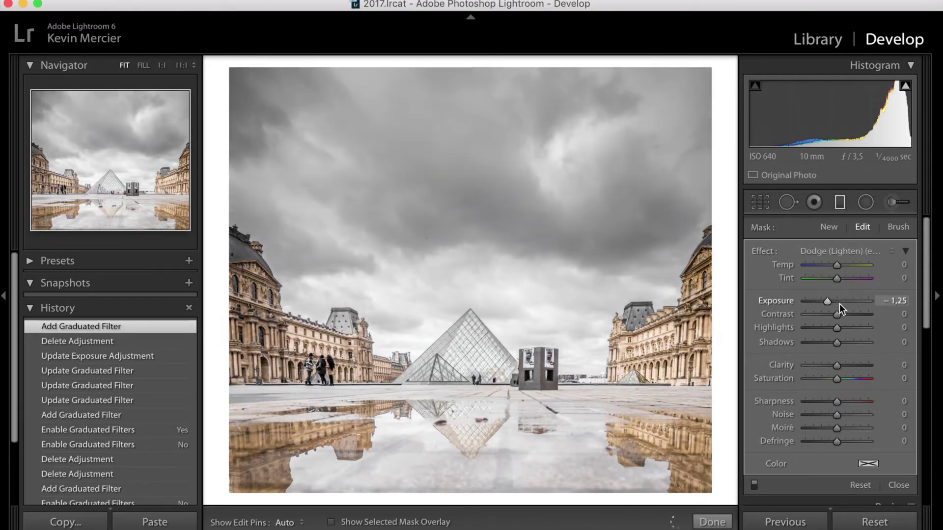
{"action": "scroll", "coordinate": [838, 303], "scroll_direction": "down", "scroll_amount": 2}
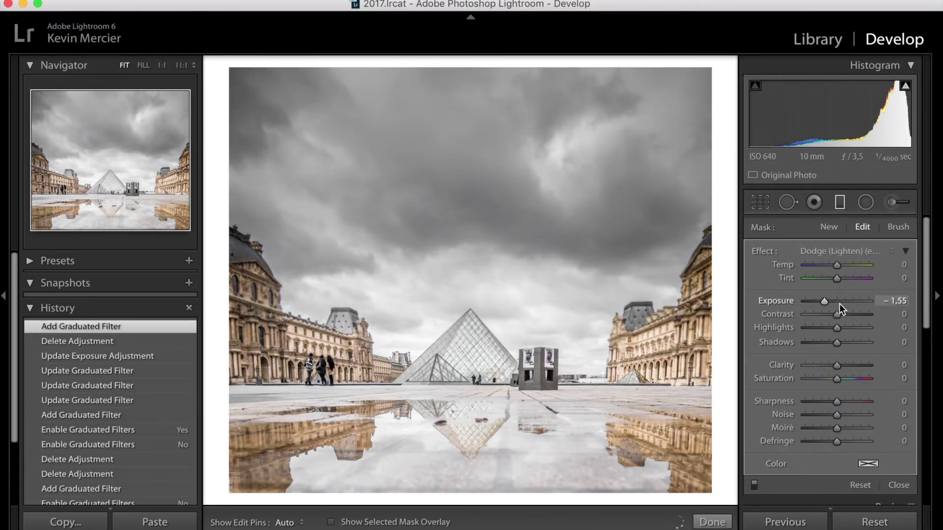
{"action": "scroll", "coordinate": [839, 303], "scroll_direction": "up", "scroll_amount": 4}
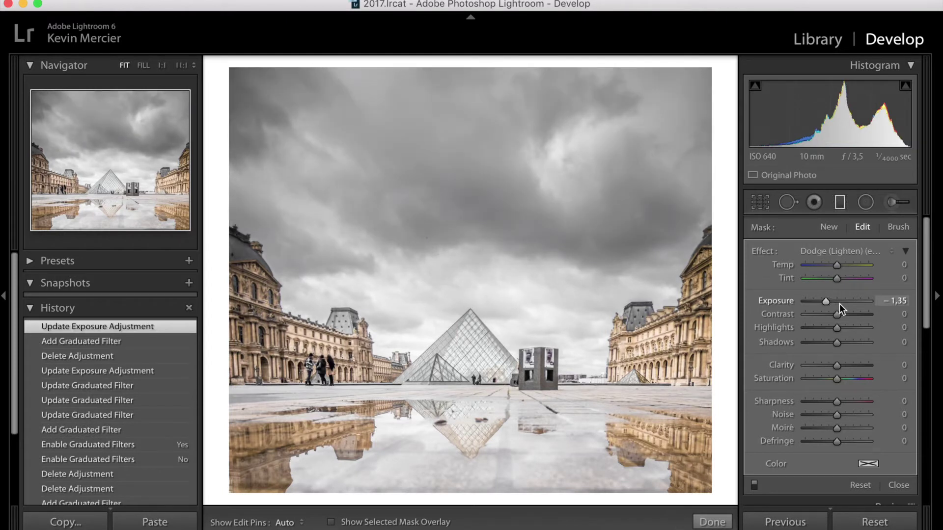
{"action": "scroll", "coordinate": [839, 304], "scroll_direction": "down", "scroll_amount": 2}
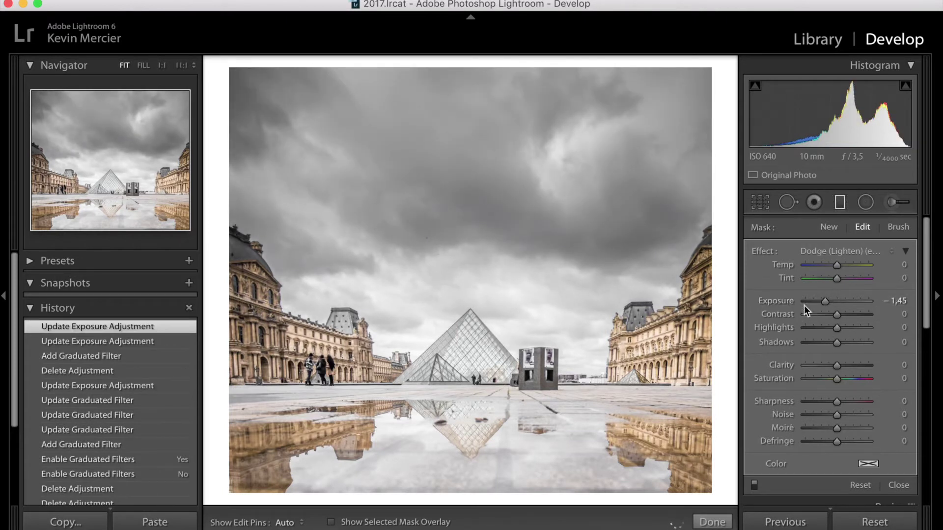
Shift the graduated filter slightly upward over the sky and extend its lower edge just below the pyramid's base
{"action": "mouse_move", "coordinate": [464, 297]}
{"action": "left_click_drag", "start_coordinate": [465, 297], "coordinate": [464, 321]}
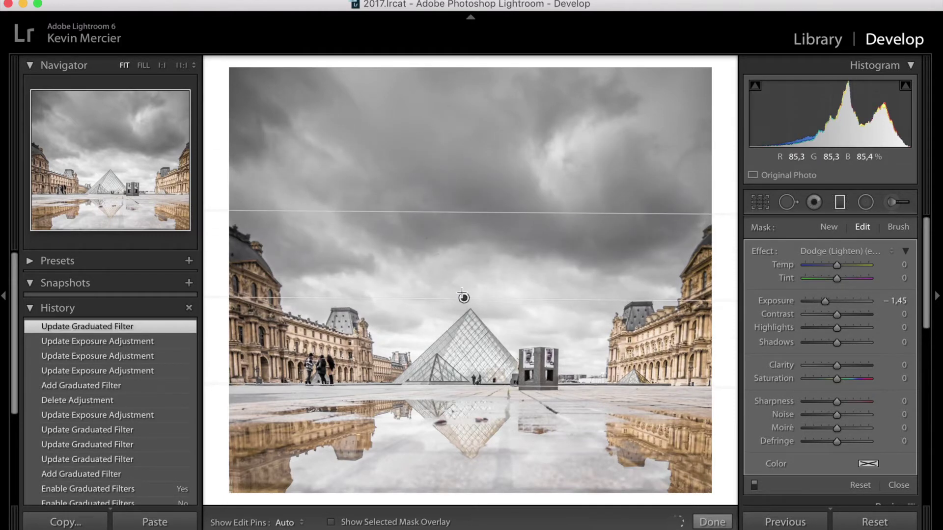
{"action": "mouse_move", "coordinate": [464, 301]}
{"action": "left_mouse_down"}
{"action": "mouse_move", "coordinate": [467, 228]}
{"action": "mouse_move", "coordinate": [460, 362]}
{"action": "mouse_move", "coordinate": [459, 316]}
{"action": "mouse_move", "coordinate": [461, 254]}
{"action": "mouse_move", "coordinate": [469, 417]}
{"action": "mouse_move", "coordinate": [472, 232]}
{"action": "mouse_move", "coordinate": [470, 296]}
{"action": "left_mouse_up"}
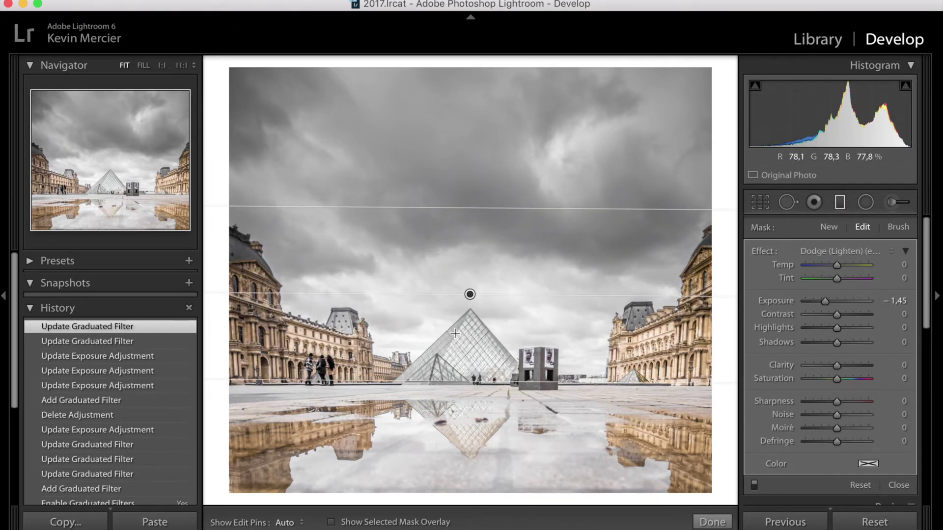
{"action": "left_click_drag", "start_coordinate": [471, 294], "coordinate": [469, 278]}
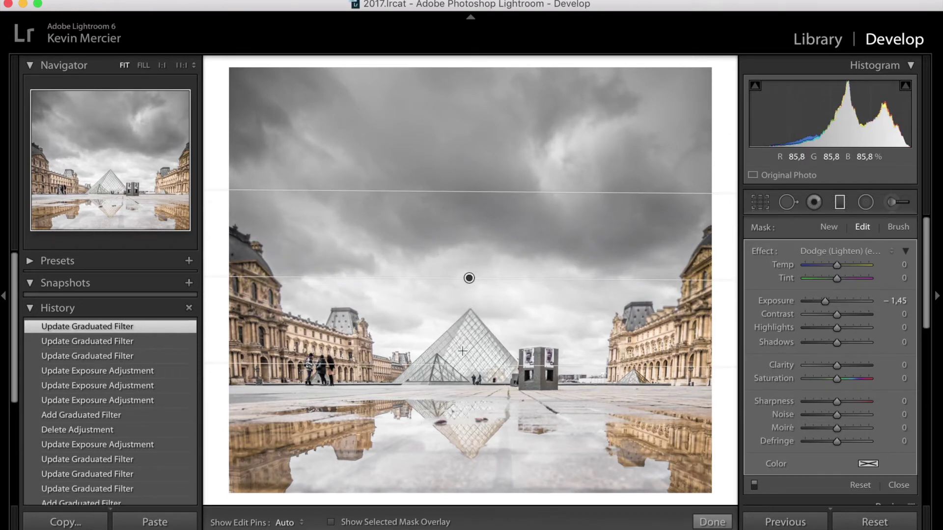
{"action": "left_click_drag", "start_coordinate": [484, 369], "coordinate": [485, 395]}
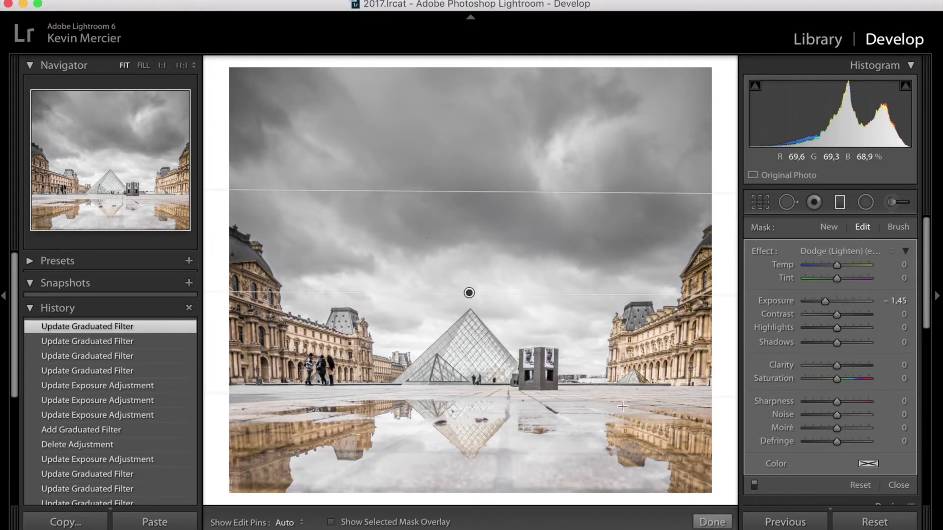
Compare the Louvre photo with graduated filters off and on, and close the Graduated Filter tool
{"action": "left_click", "coordinate": [755, 487]}
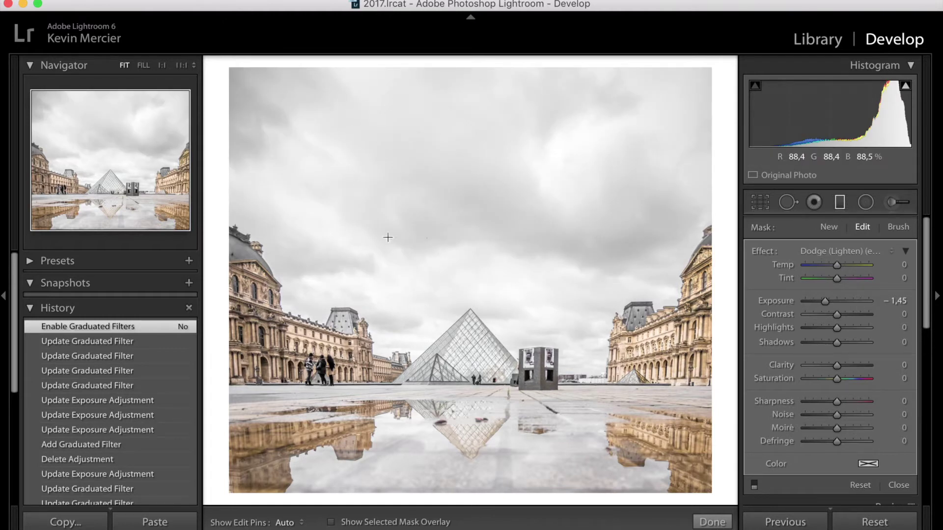
{"action": "left_click", "coordinate": [753, 489]}
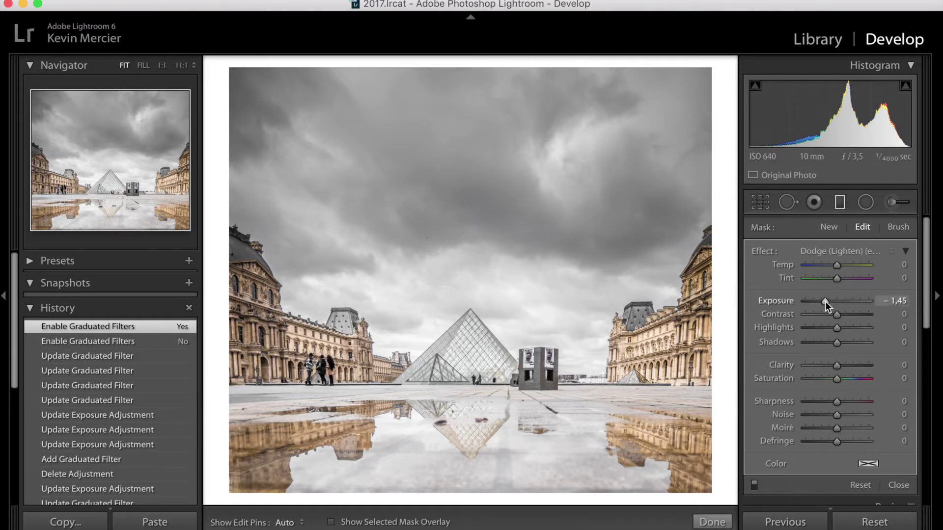
{"action": "left_click", "coordinate": [712, 522]}
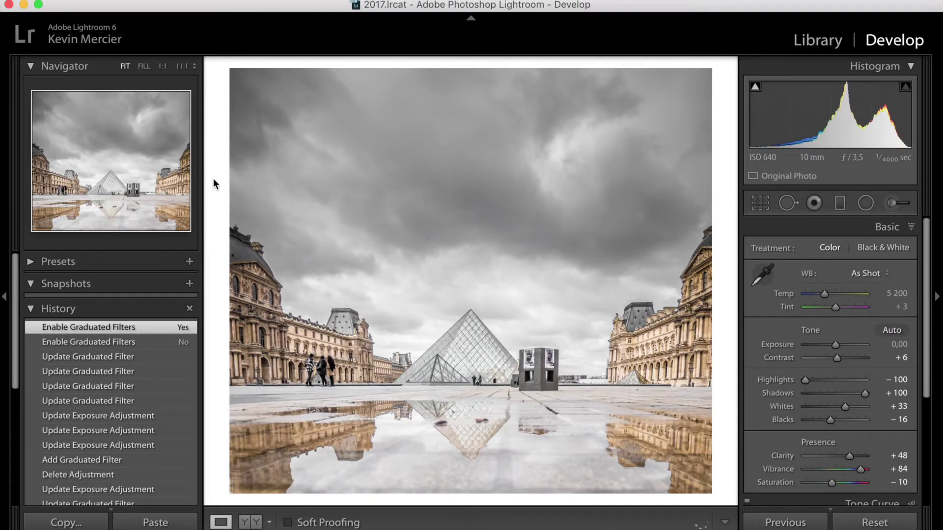
Open the Eiffel Tower sunset photo from the Dramatic Skies collection for developing
{"action": "key", "text": "g"}
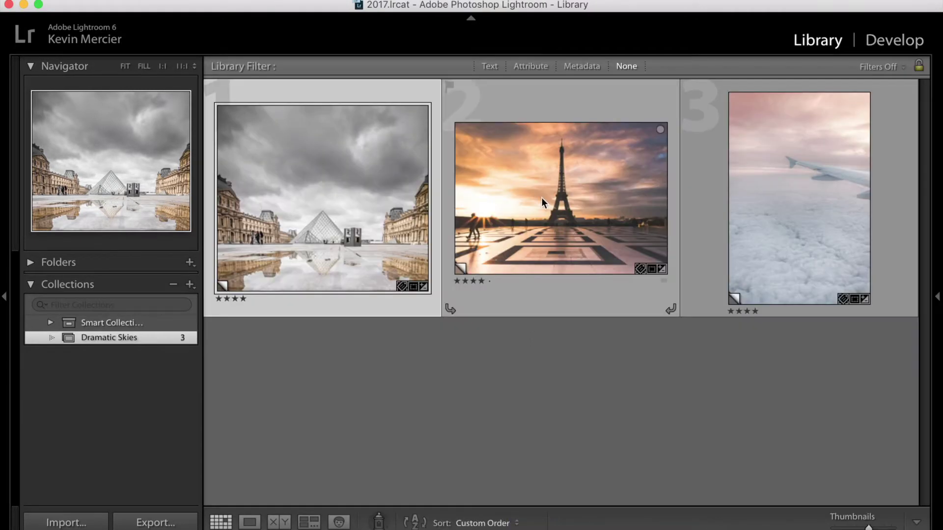
{"action": "left_click", "coordinate": [538, 221]}
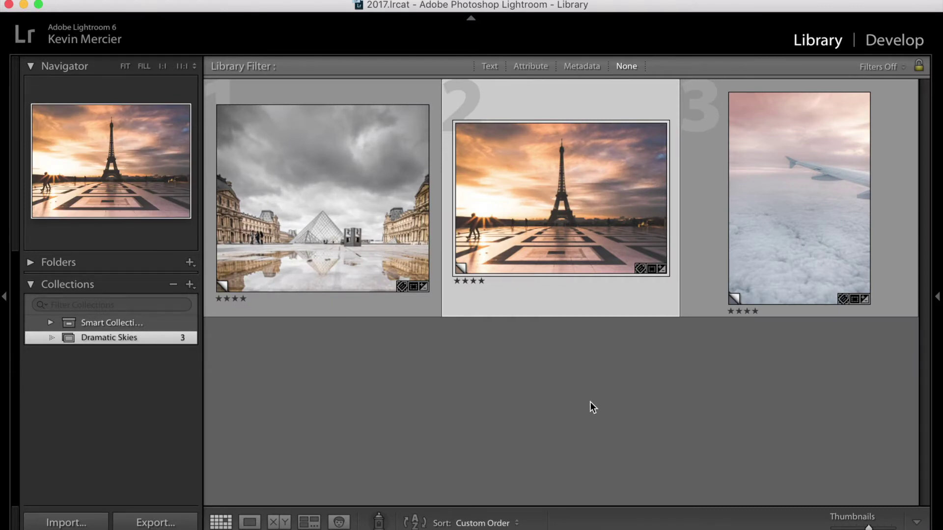
{"action": "key", "text": "d"}
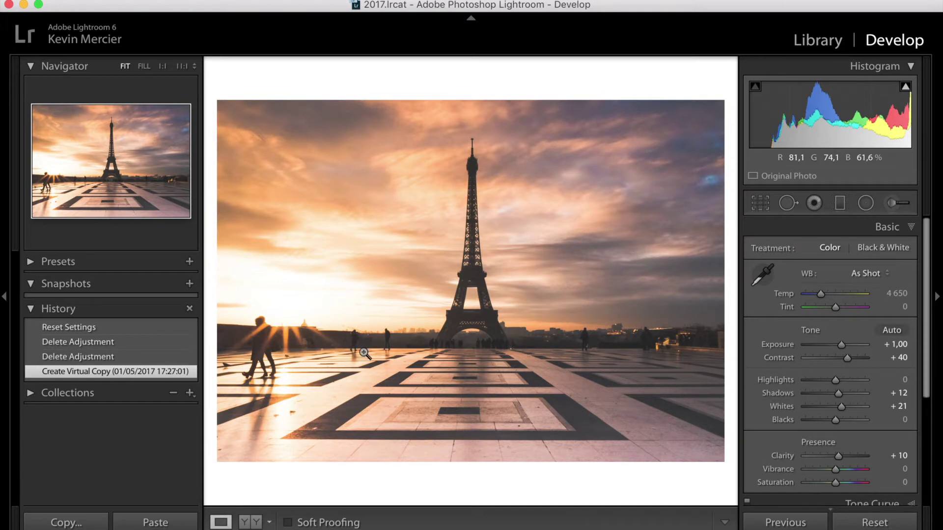
Compare the Eiffel Tower photo's Reset Settings and virtual copy history states, and restore the most recent Delete Adjustment state
{"action": "left_click", "coordinate": [101, 326]}
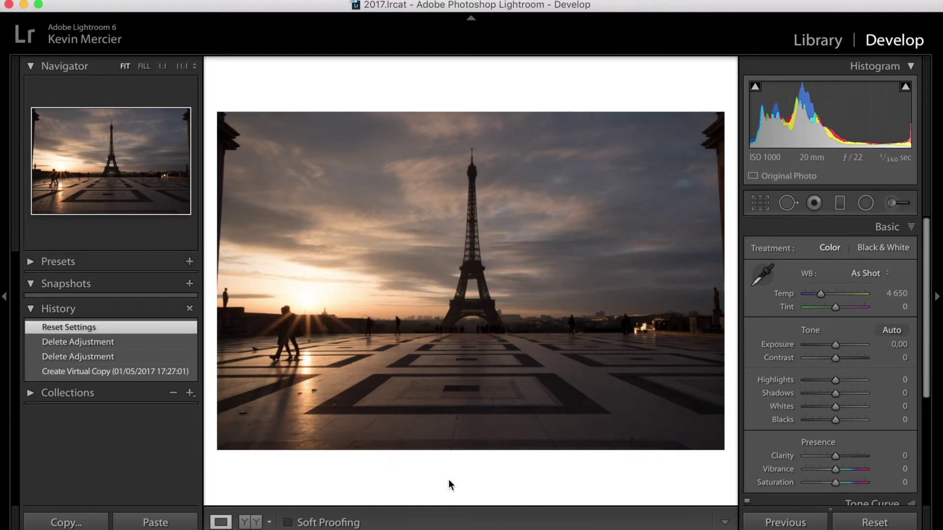
{"action": "left_click", "coordinate": [108, 370]}
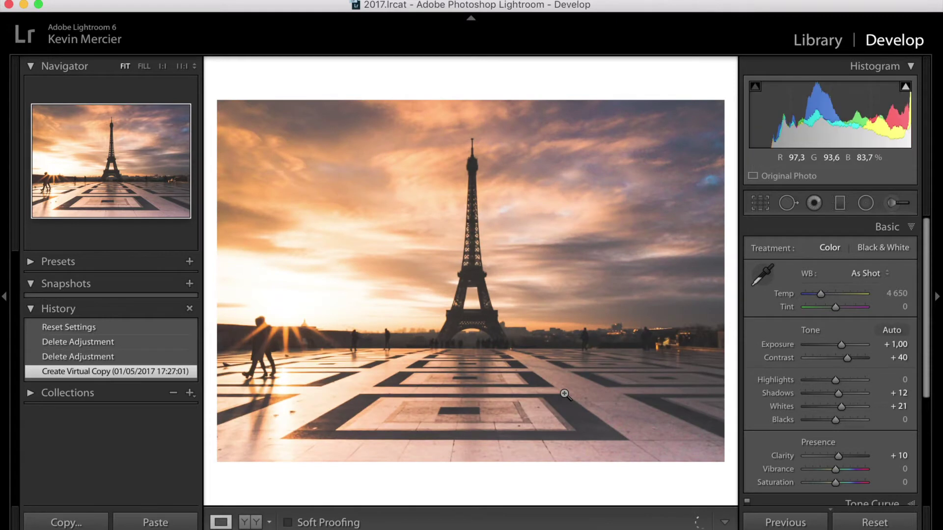
{"action": "left_click", "coordinate": [99, 338]}
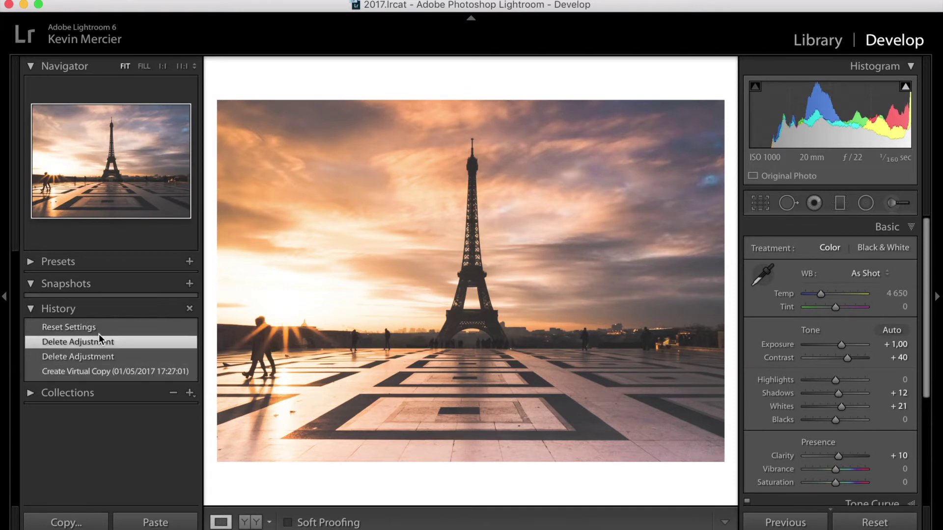
Compare the Eiffel Tower photo's Reset Settings history state with the edited version, and return to the most recent Delete Adjustment state
{"action": "left_click", "coordinate": [61, 327]}
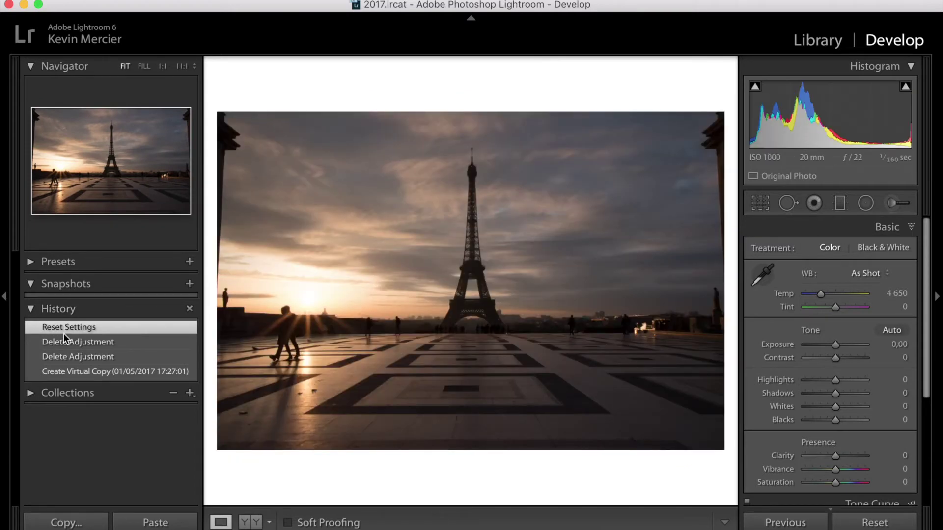
{"action": "left_click", "coordinate": [65, 343]}
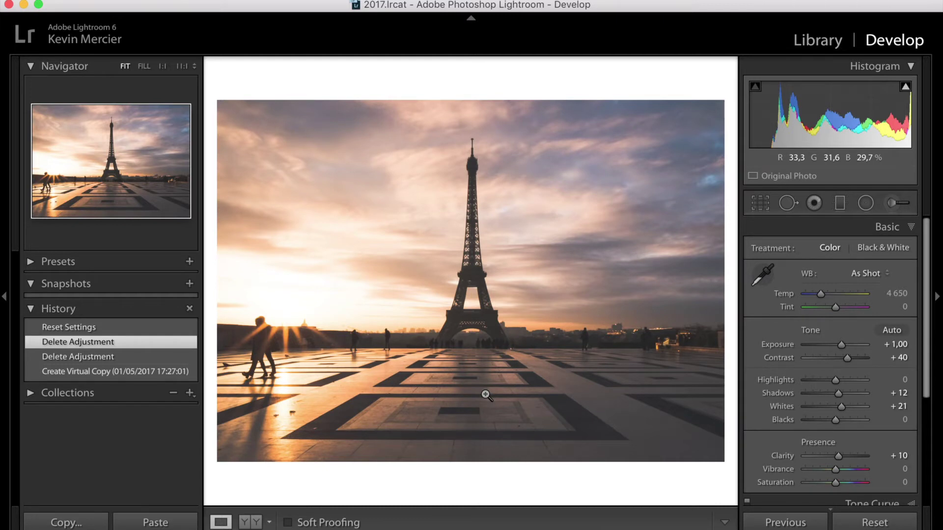
Add a graduated filter over the sky, fading from the tower's upper section to its base, and check its mask overlay
{"action": "left_click", "coordinate": [843, 210]}
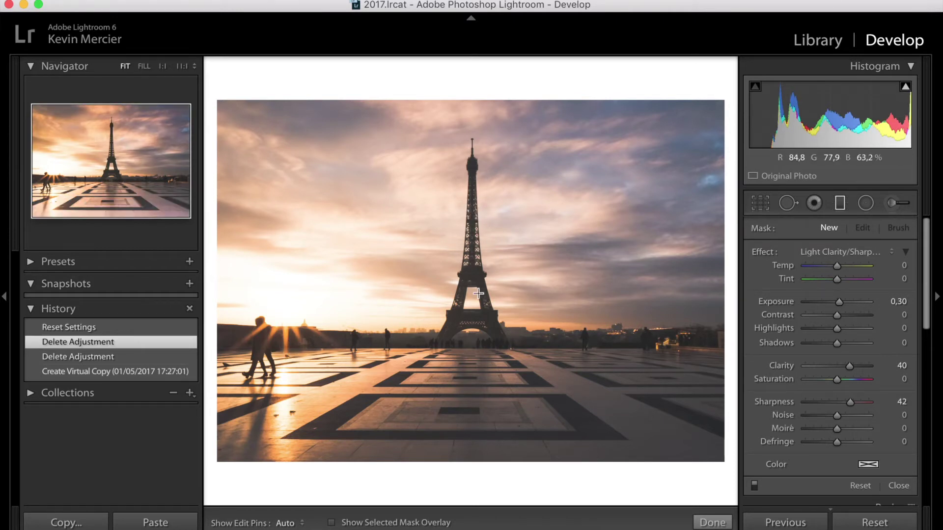
{"action": "left_click_drag", "start_coordinate": [471, 215], "coordinate": [473, 351]}
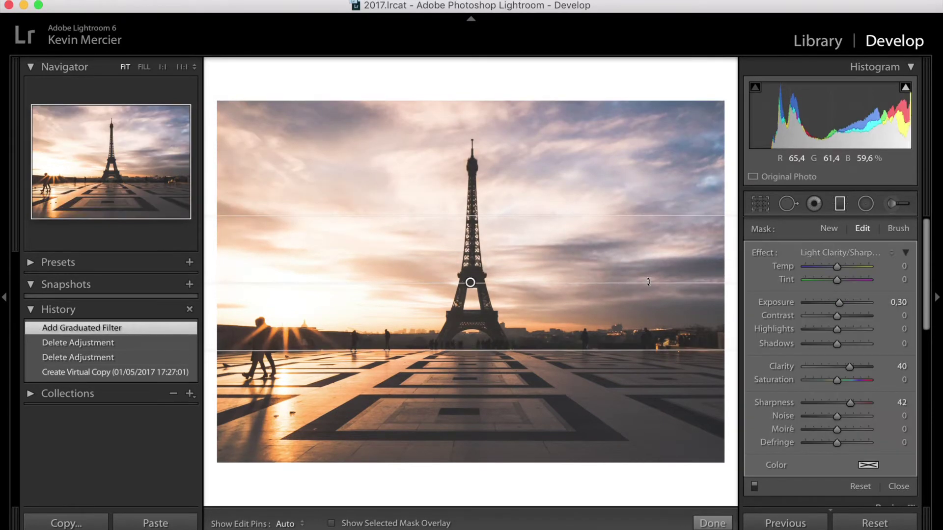
{"action": "key", "text": "o"}
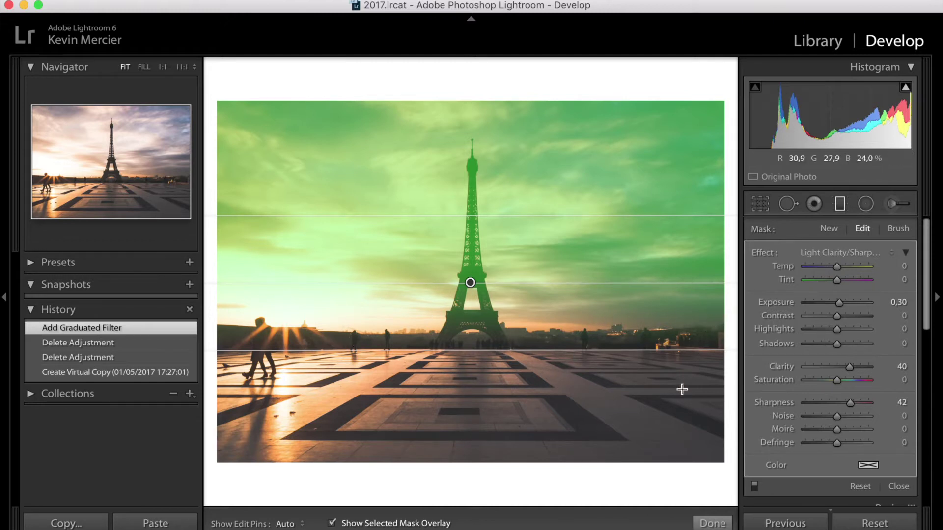
{"action": "key", "text": "o"}
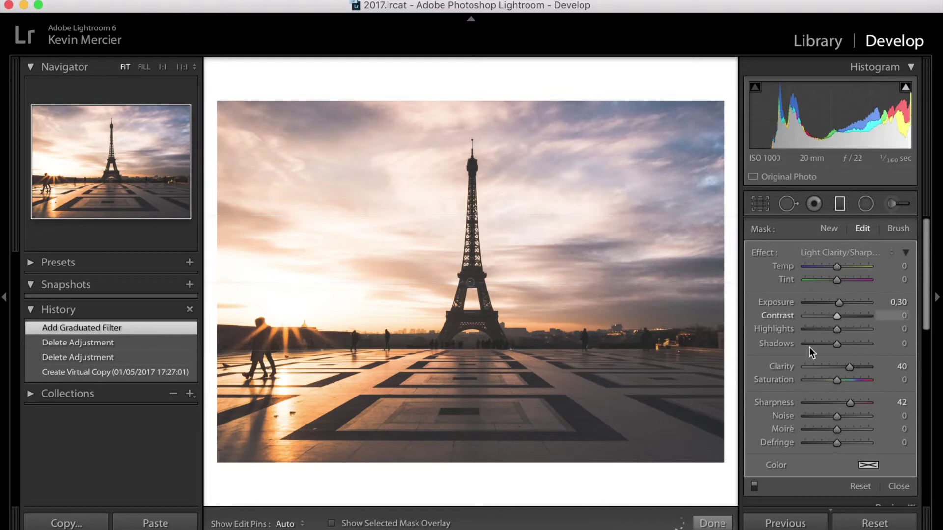
Reset all effect values of the sky filter and set its Highlights to −71
{"action": "left_click_drag", "start_coordinate": [836, 332], "coordinate": [787, 331]}
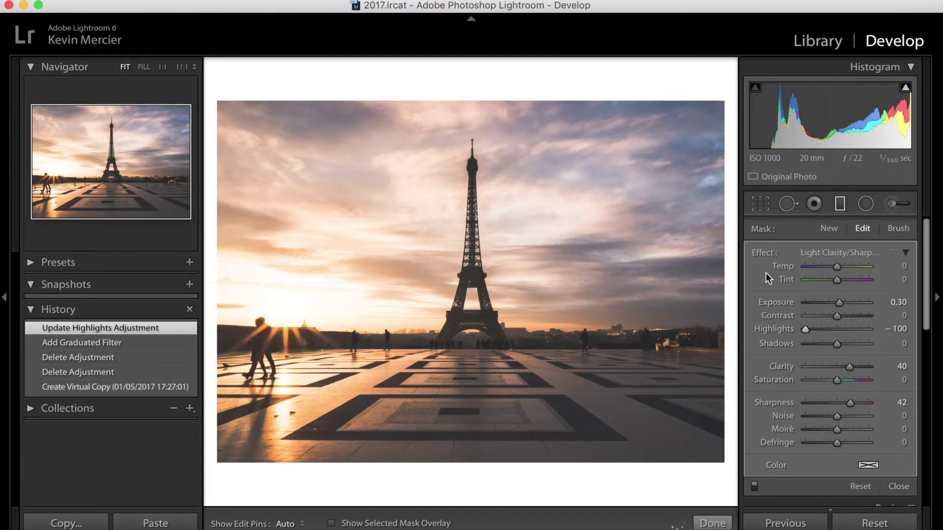
{"action": "double_click", "coordinate": [765, 255]}
{"action": "left_click_drag", "start_coordinate": [795, 329], "coordinate": [776, 327]}
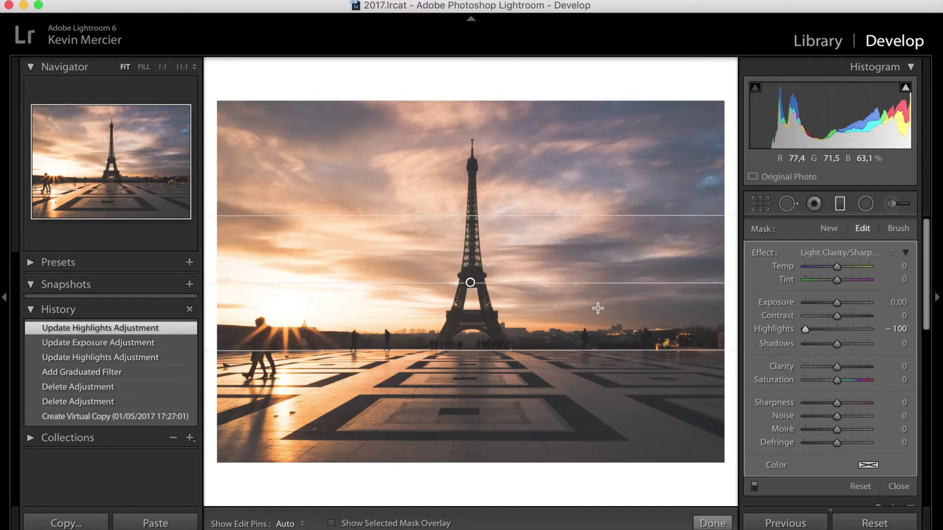
{"action": "left_click_drag", "start_coordinate": [806, 329], "coordinate": [811, 329]}
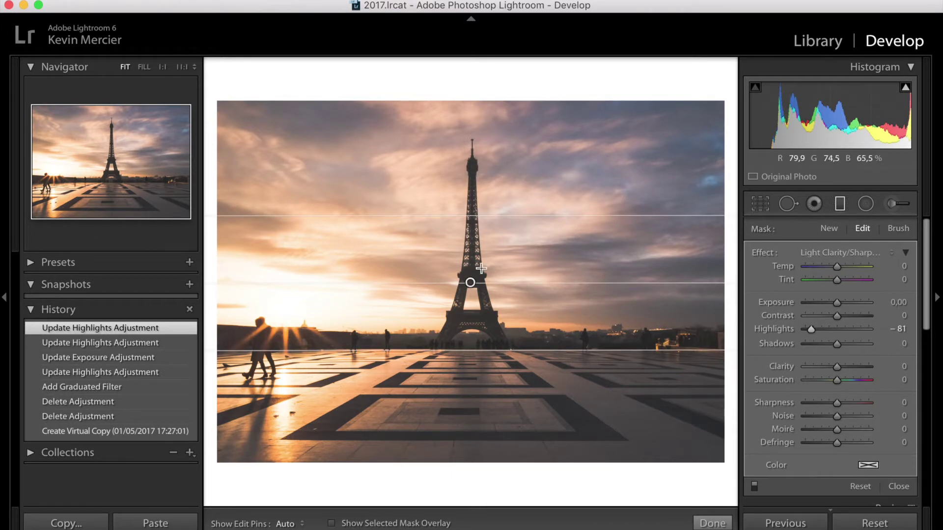
{"action": "mouse_move", "coordinate": [809, 329]}
{"action": "left_mouse_down"}
{"action": "mouse_move", "coordinate": [845, 329]}
{"action": "mouse_move", "coordinate": [812, 332]}
{"action": "left_mouse_up"}
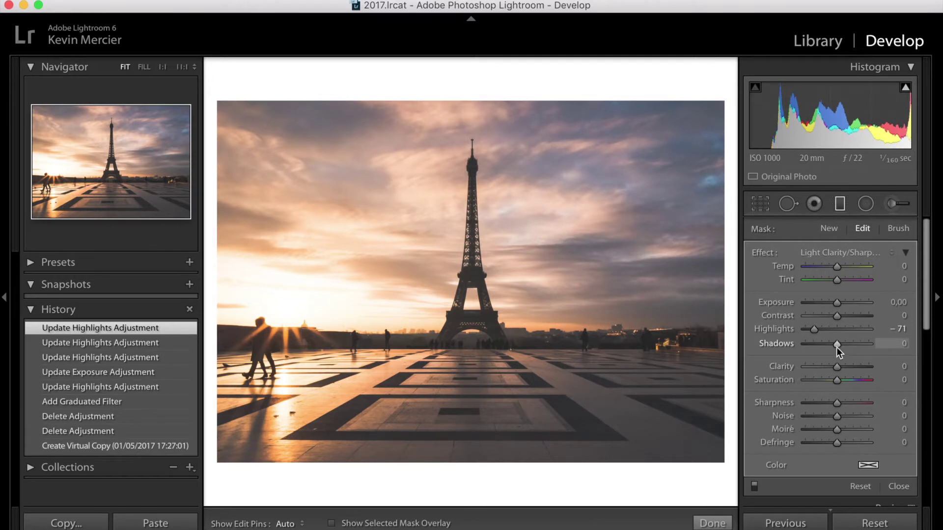
Set the sky filter's Shadows to 70, Sharpness to 35 and Clarity to 19
{"action": "left_click_drag", "start_coordinate": [842, 347], "coordinate": [859, 345]}
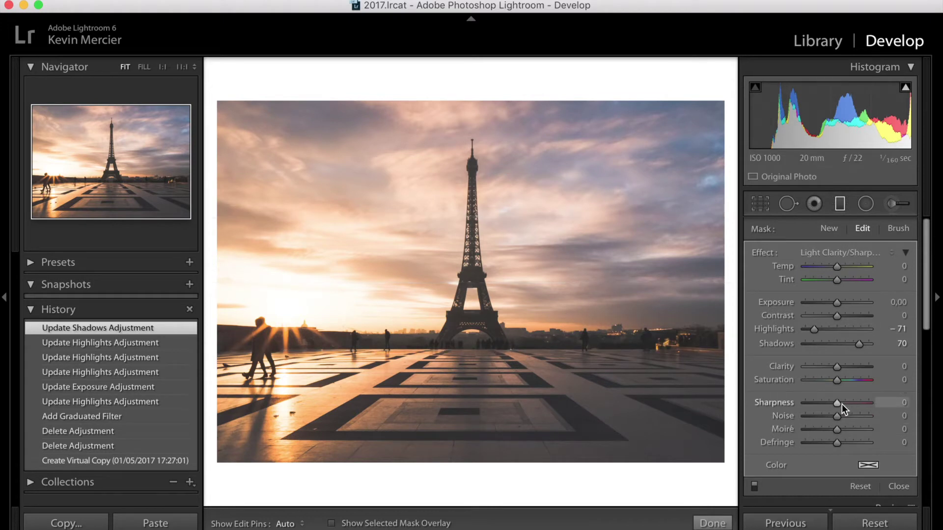
{"action": "left_click_drag", "start_coordinate": [837, 403], "coordinate": [850, 405]}
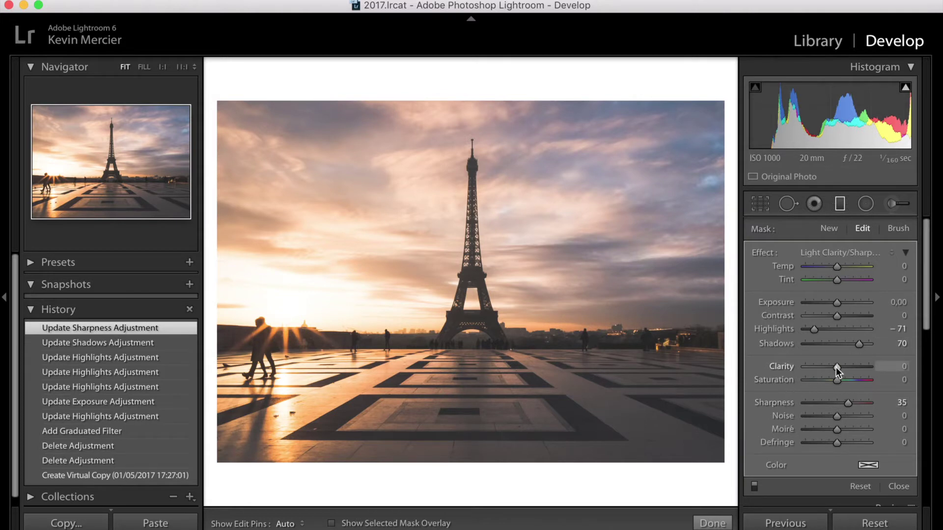
{"action": "left_click_drag", "start_coordinate": [835, 368], "coordinate": [837, 368]}
{"action": "scroll", "coordinate": [836, 368], "scroll_direction": "up", "scroll_amount": 4}
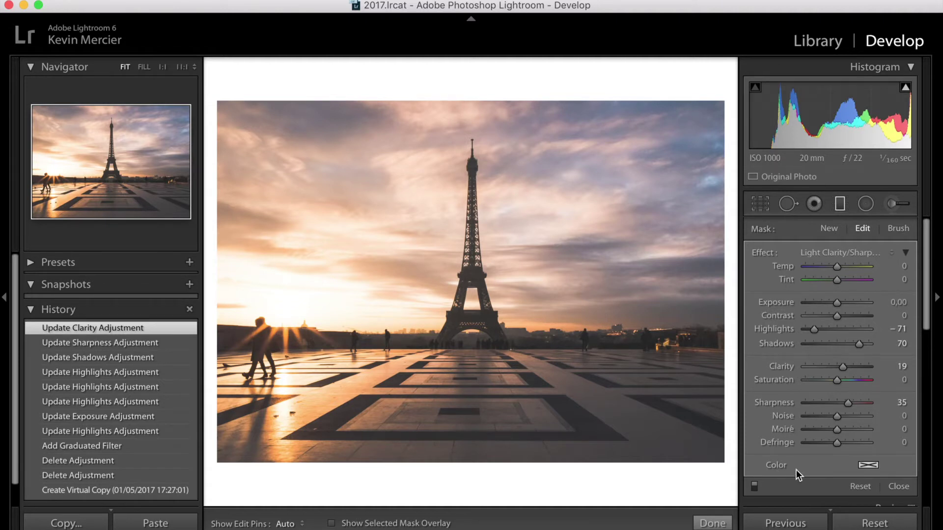
View the sky filter's color picker without choosing a color, and warm the filter by setting its Temp to 17
{"action": "left_click", "coordinate": [868, 469]}
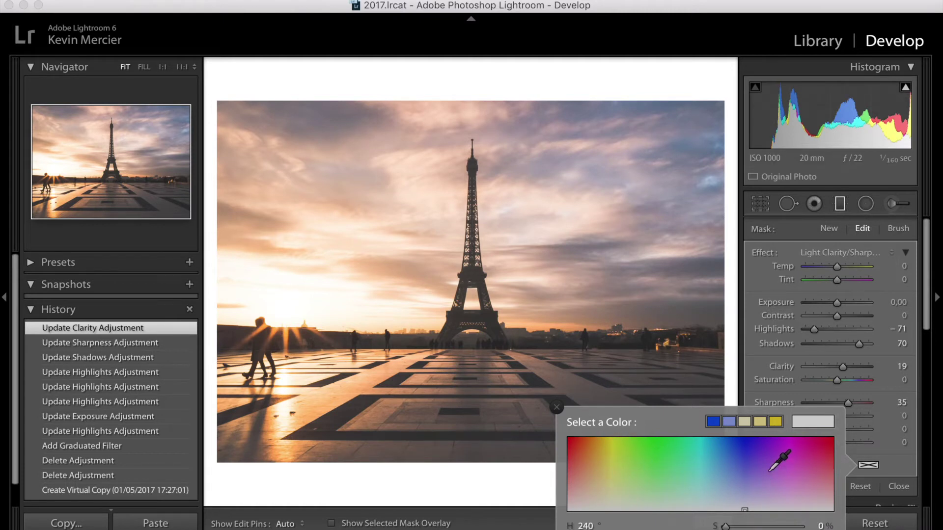
{"action": "left_click", "coordinate": [749, 362]}
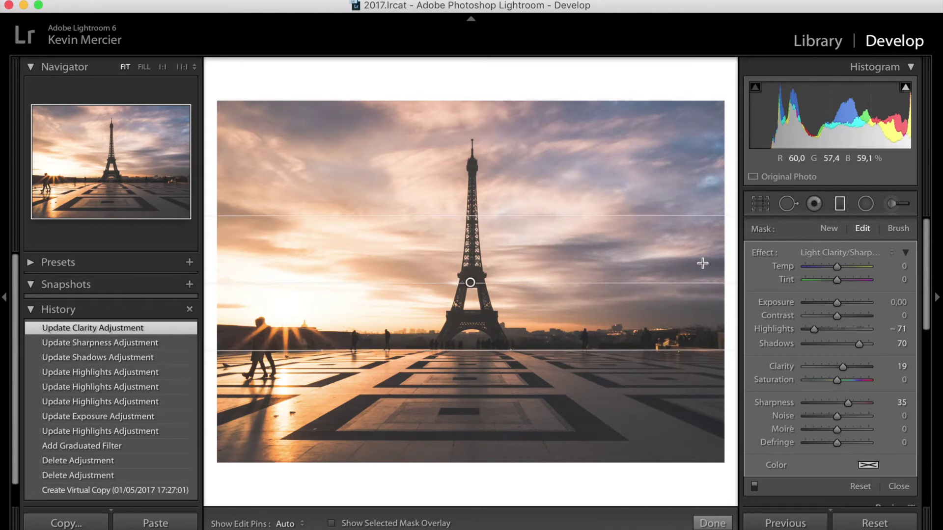
{"action": "left_click", "coordinate": [837, 267]}
{"action": "key", "text": "Up"}
{"action": "key", "text": "Up"}
{"action": "key", "text": "Up"}
{"action": "key", "text": "Up"}
{"action": "key", "text": "Up"}
{"action": "key", "text": "Up"}
{"action": "key", "text": "Up"}
{"action": "key", "text": "Up"}
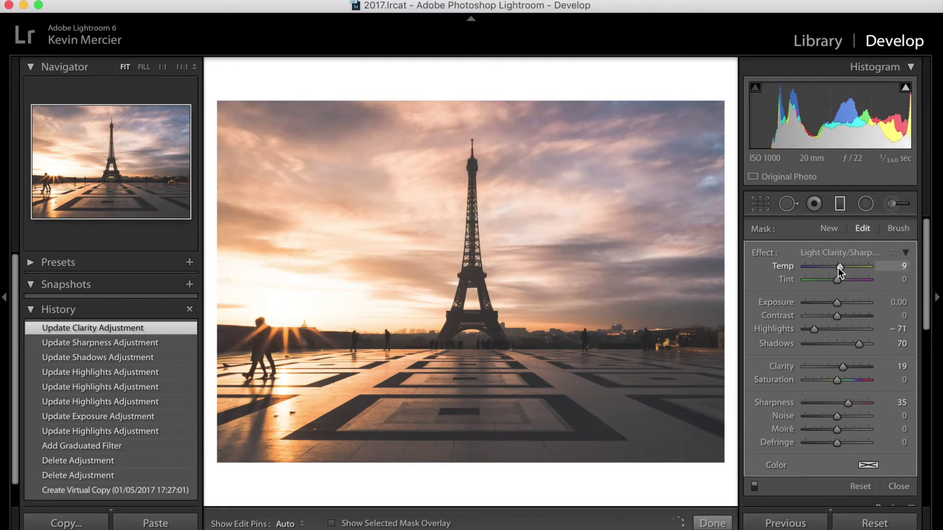
{"action": "key", "text": "Up"}
{"action": "key", "text": "Up"}
{"action": "key", "text": "Up"}
{"action": "key", "text": "Up"}
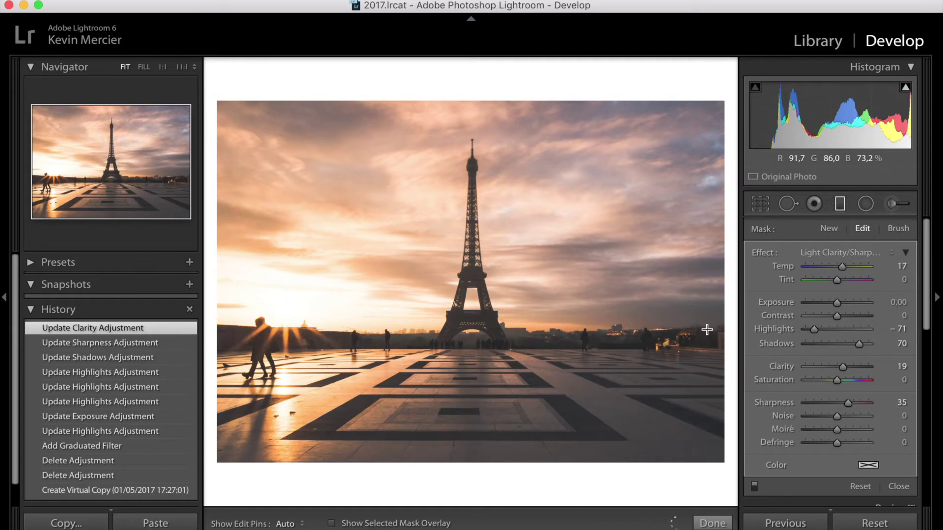
Compare the Eiffel Tower photo with the sky's graduated filter off and on
{"action": "scroll", "coordinate": [786, 423], "scroll_direction": "down", "scroll_amount": 3}
{"action": "scroll", "coordinate": [785, 423], "scroll_direction": "up", "scroll_amount": 3}
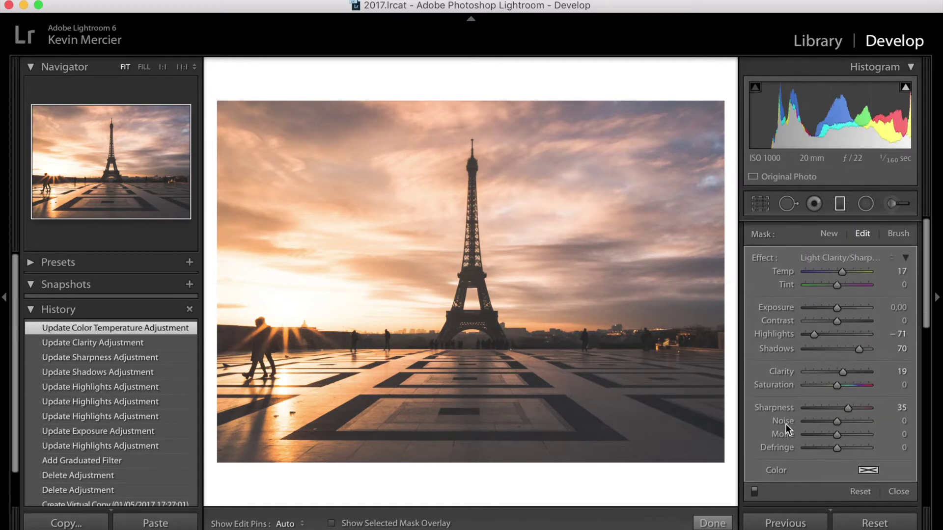
{"action": "left_click", "coordinate": [755, 488]}
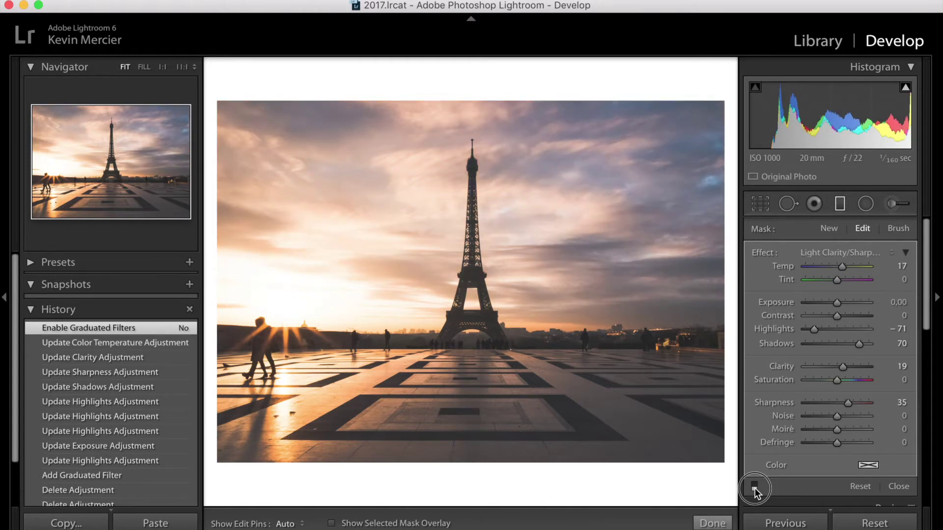
{"action": "left_click", "coordinate": [754, 487]}
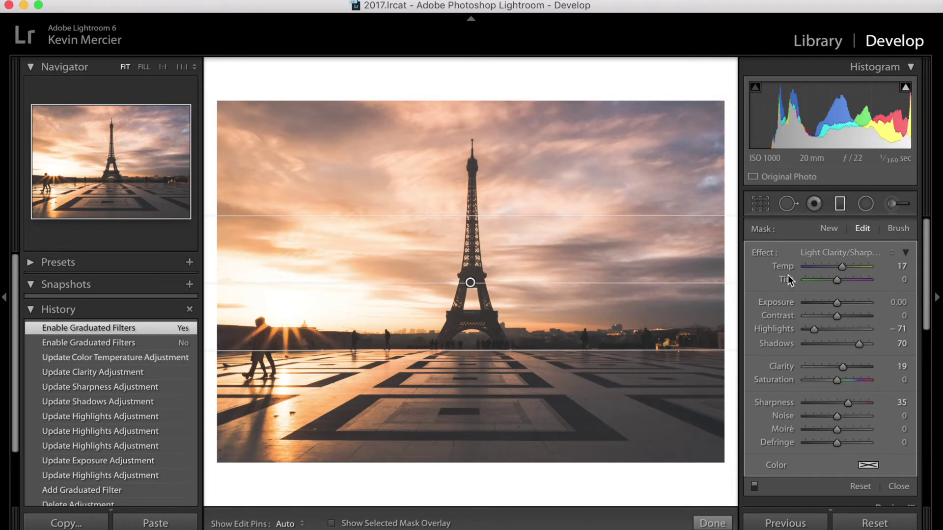
Add a second graduated filter over the plaza, fading upward from the foreground to the horizon, and reset its effect values
{"action": "left_click", "coordinate": [828, 229]}
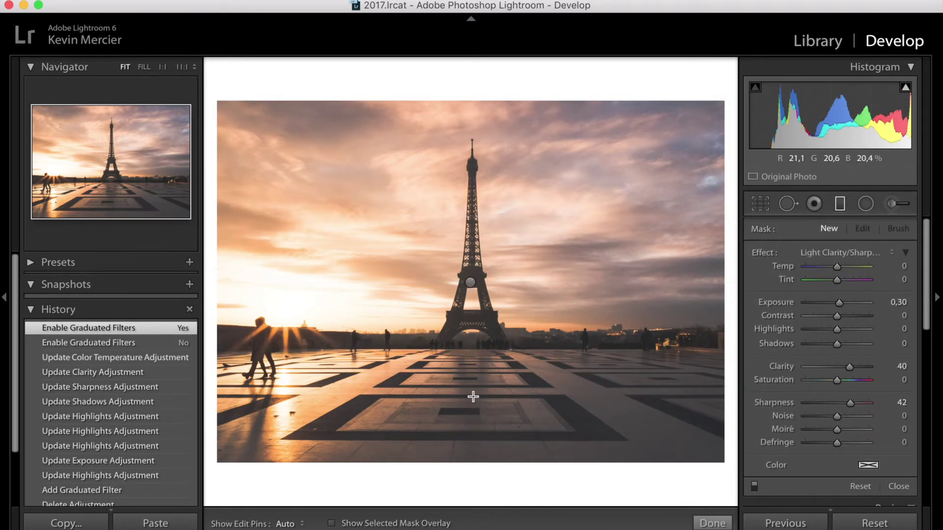
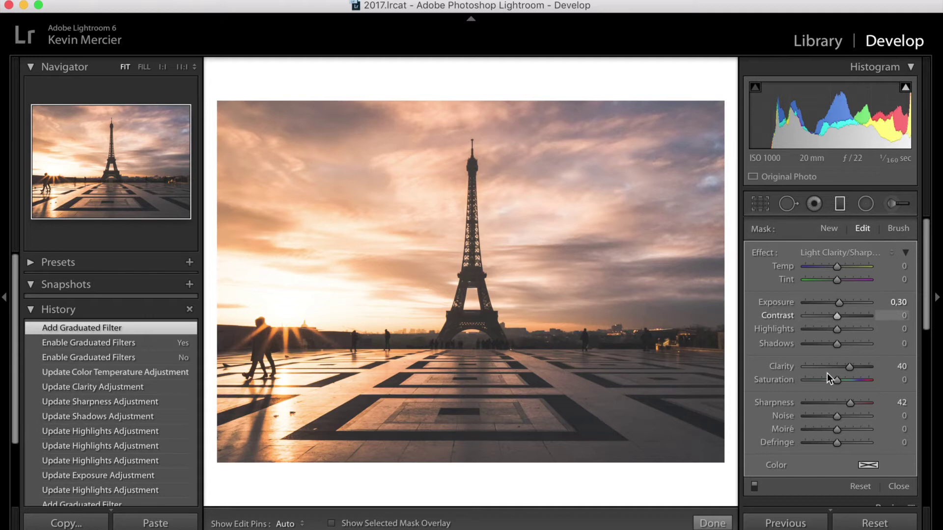
{"action": "double_click", "coordinate": [764, 255]}
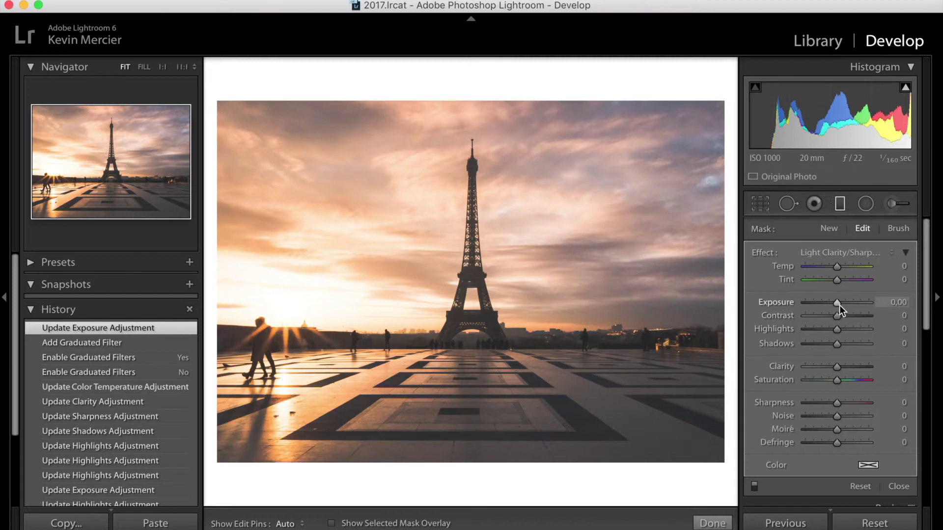
Brighten the foreground by setting the plaza filter's Exposure to 1,00
{"action": "left_click_drag", "start_coordinate": [837, 302], "coordinate": [841, 303]}
{"action": "key", "text": "Up"}
{"action": "key", "text": "Up"}
{"action": "key", "text": "Up"}
{"action": "key", "text": "Up"}
{"action": "key", "text": "Up"}
{"action": "key", "text": "Up"}
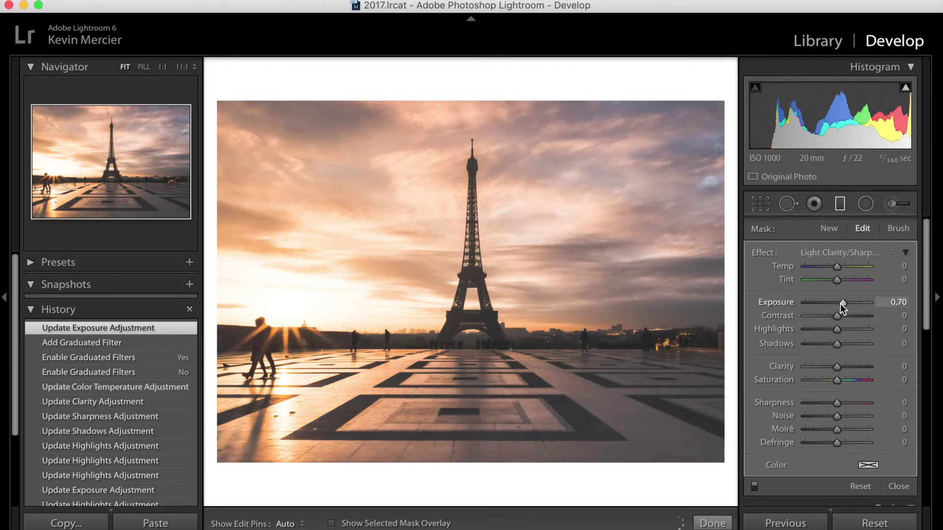
{"action": "key", "text": "Up"}
{"action": "key", "text": "Up"}
{"action": "key", "text": "Up"}
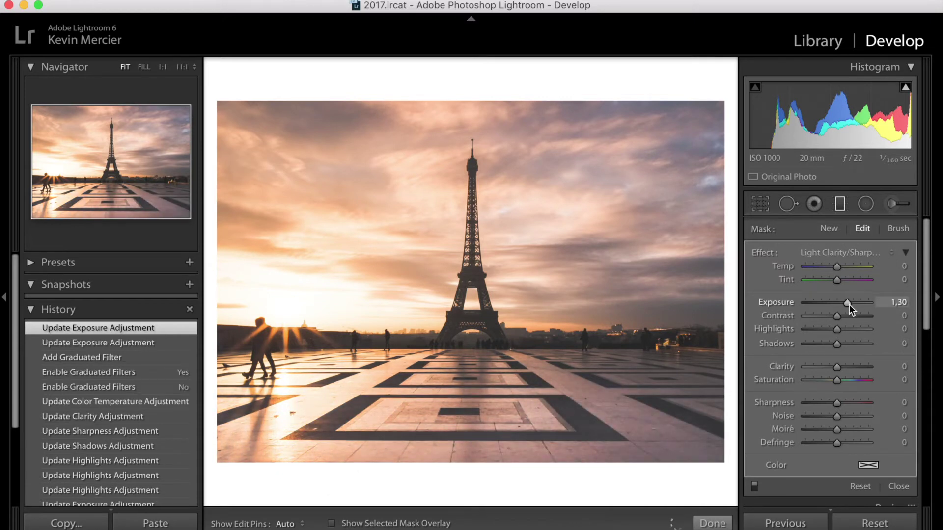
{"action": "key", "text": "Down"}
{"action": "key", "text": "Down"}
{"action": "key", "text": "Down"}
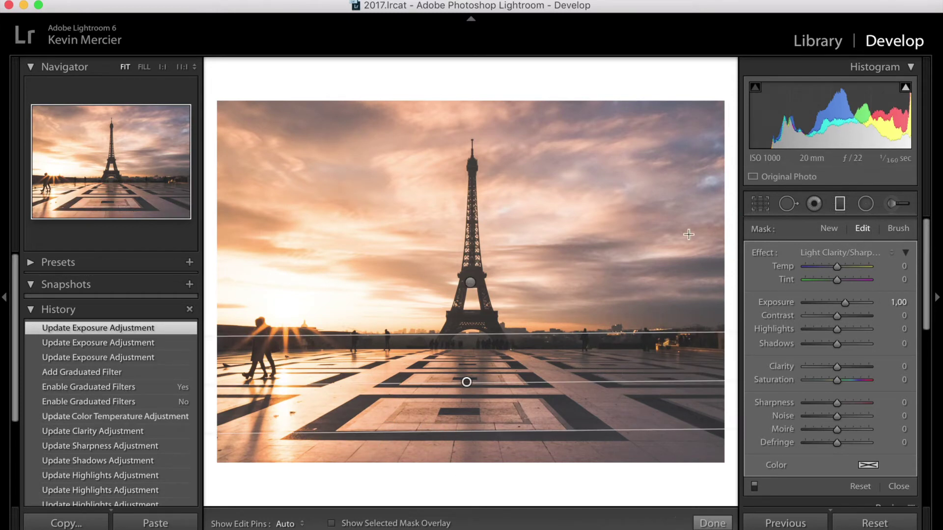
Compare the Eiffel Tower photo with both the sky and plaza graduated filters off and on
{"action": "left_click", "coordinate": [754, 487]}
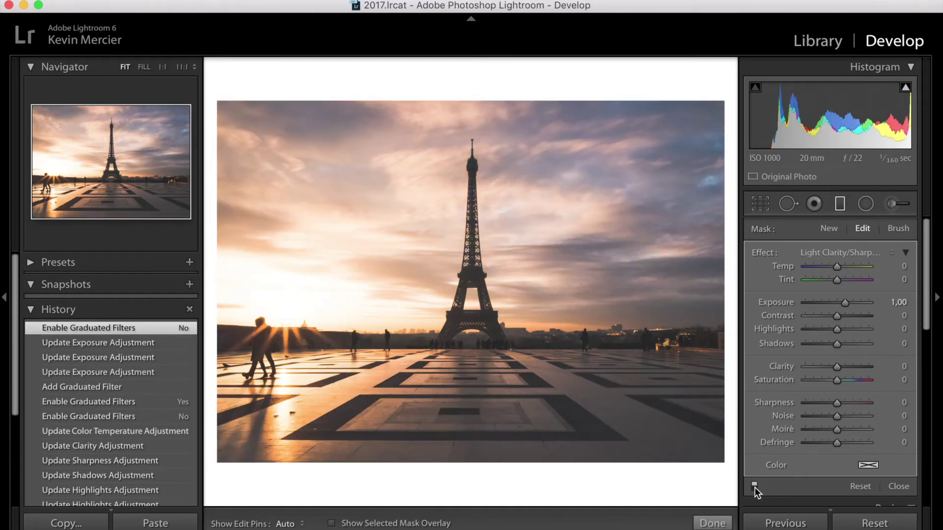
{"action": "left_click", "coordinate": [755, 487]}
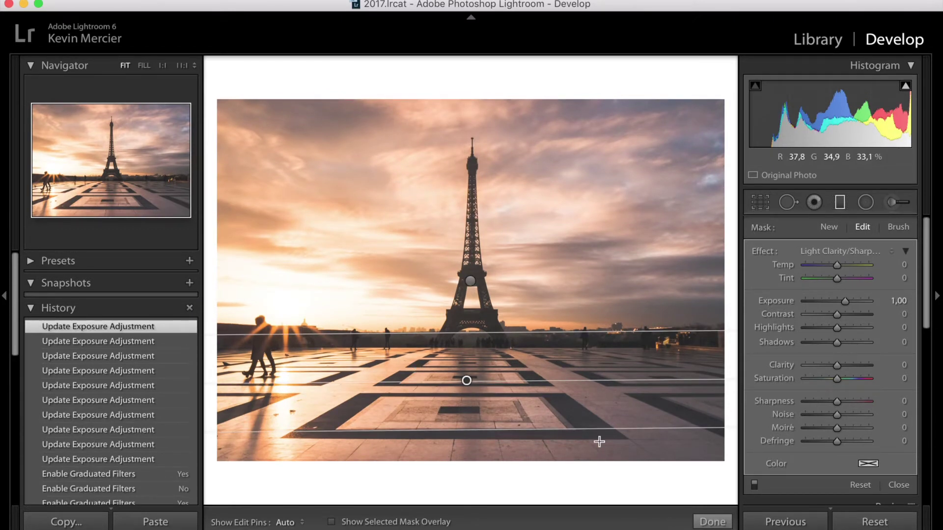
Reset the plaza filter's effect values to compare the foreground's brightness, undoing and redoing the reset, and finish with it undone
{"action": "double_click", "coordinate": [762, 249]}
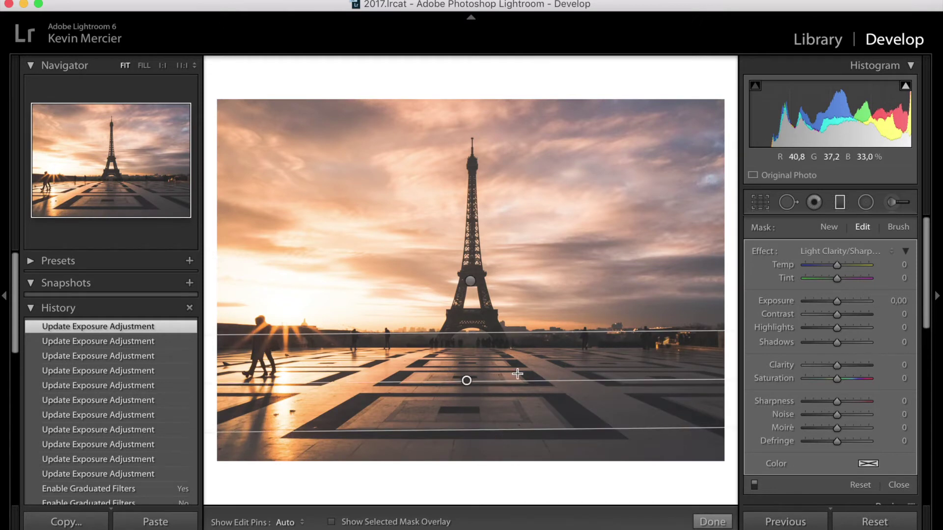
{"action": "key", "text": "super+z"}
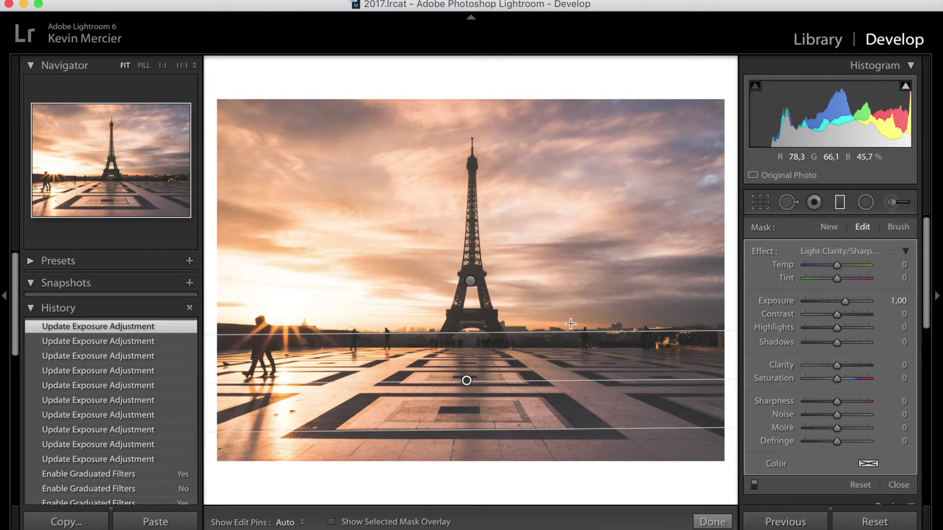
{"action": "key", "text": "shift"}
{"action": "key", "text": "super+shift+z"}
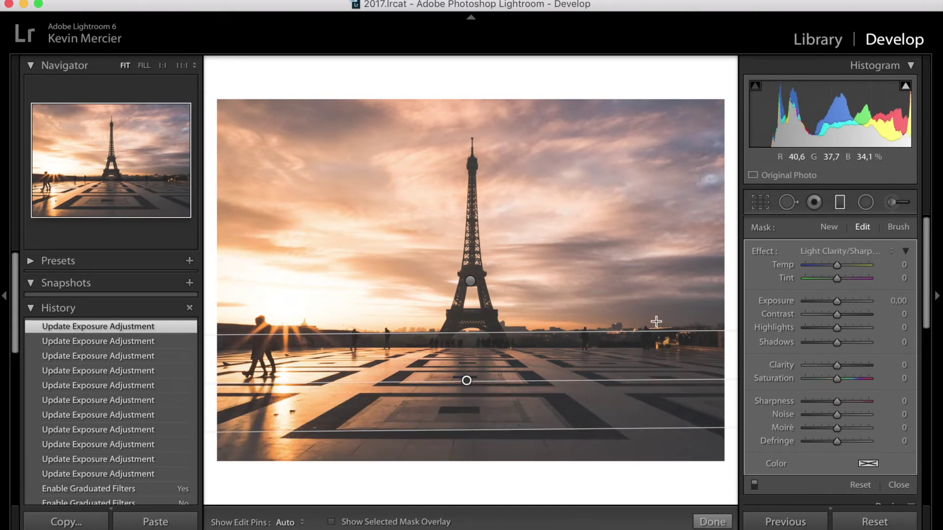
{"action": "key", "text": "super+z"}
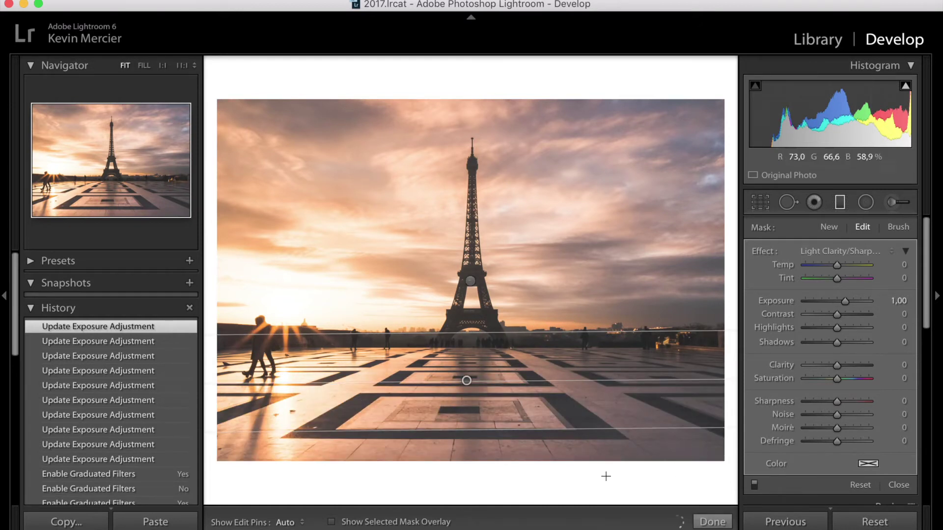
Compare the photo once more with its graduated filters off and on, and finish the Graduated Filter editing
{"action": "left_click", "coordinate": [753, 484]}
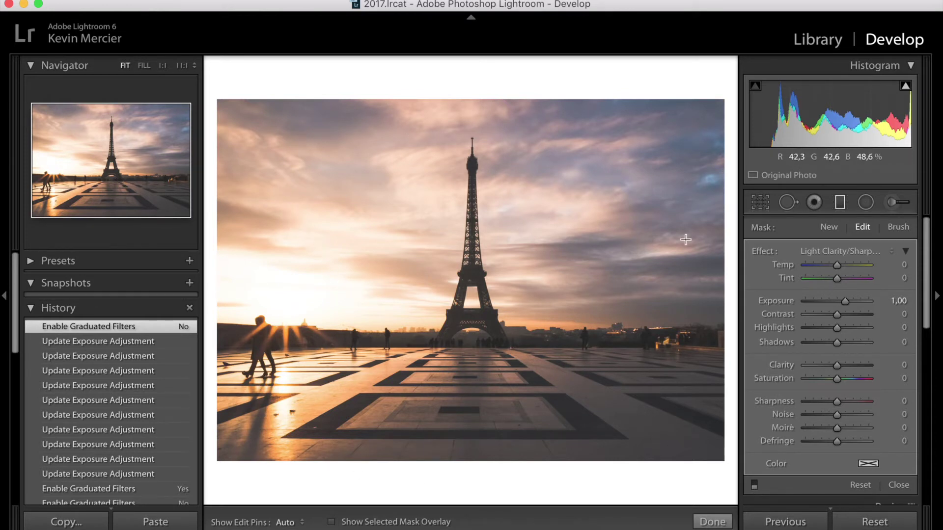
{"action": "left_click", "coordinate": [755, 485]}
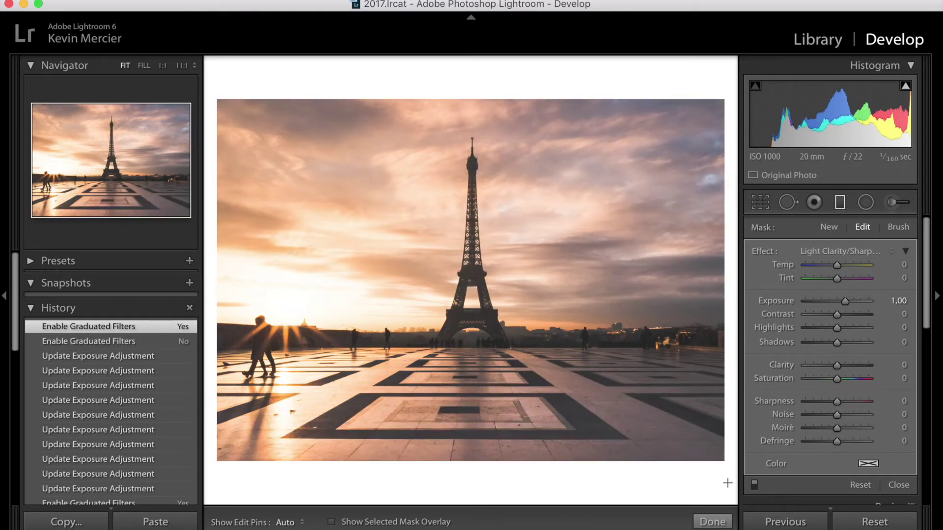
{"action": "left_click", "coordinate": [712, 522]}
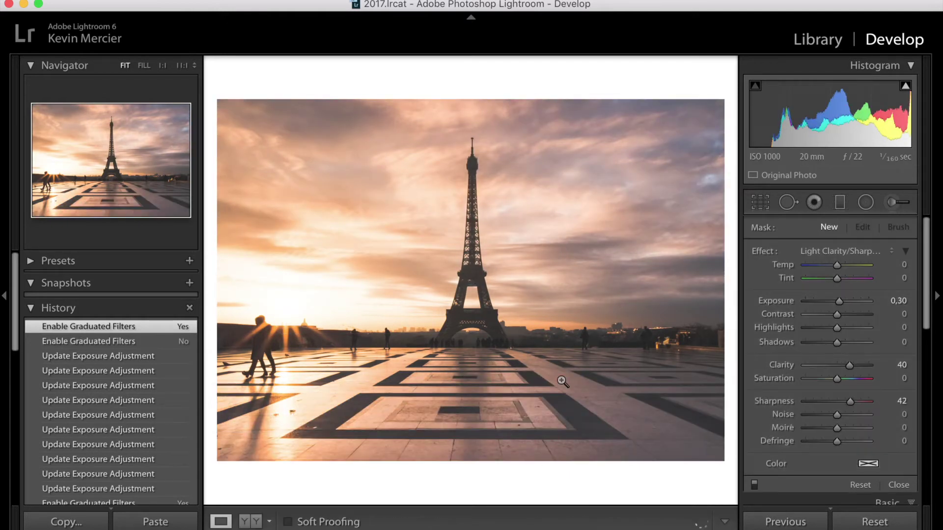
Open the airplane wing photo from the Dramatic Skies collection for developing
{"action": "key", "text": "g"}
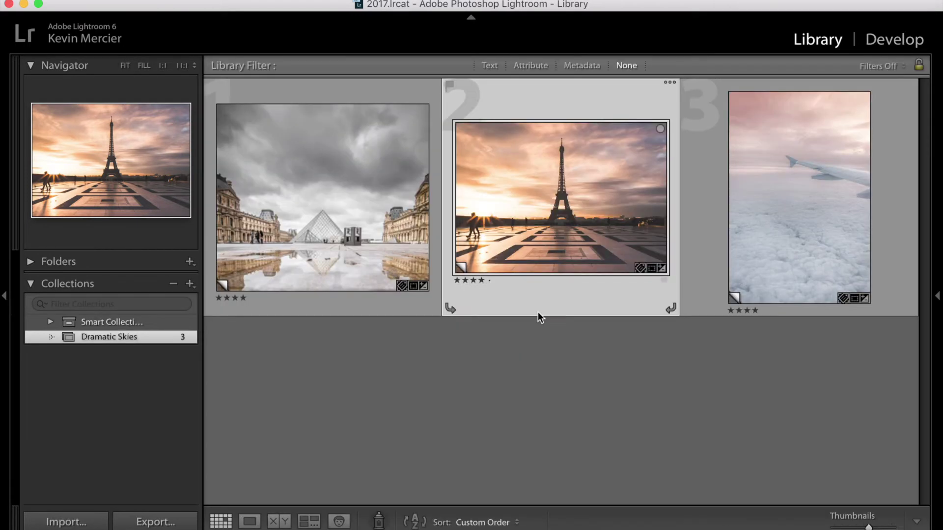
{"action": "left_click", "coordinate": [802, 231]}
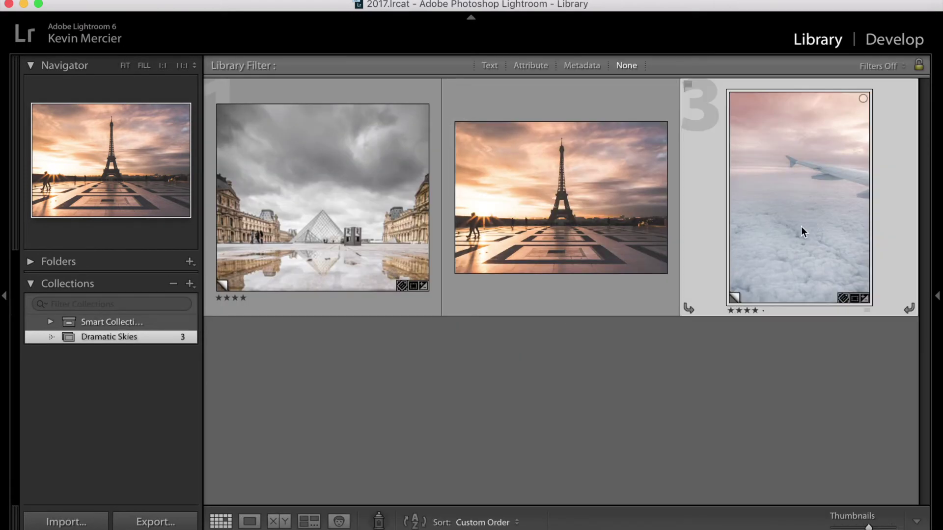
{"action": "key", "text": "d"}
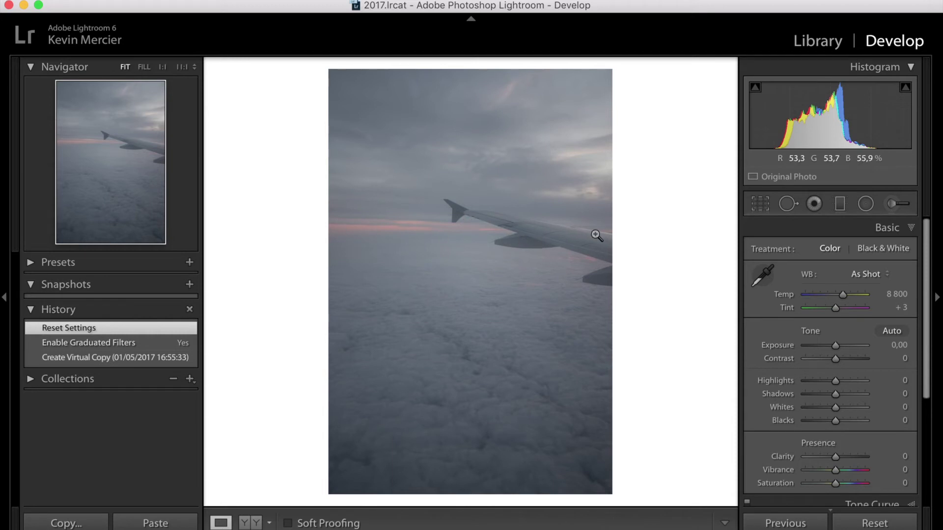
Return the photo to its earlier edited history state and delete its two existing graduated filters
{"action": "left_click", "coordinate": [130, 347]}
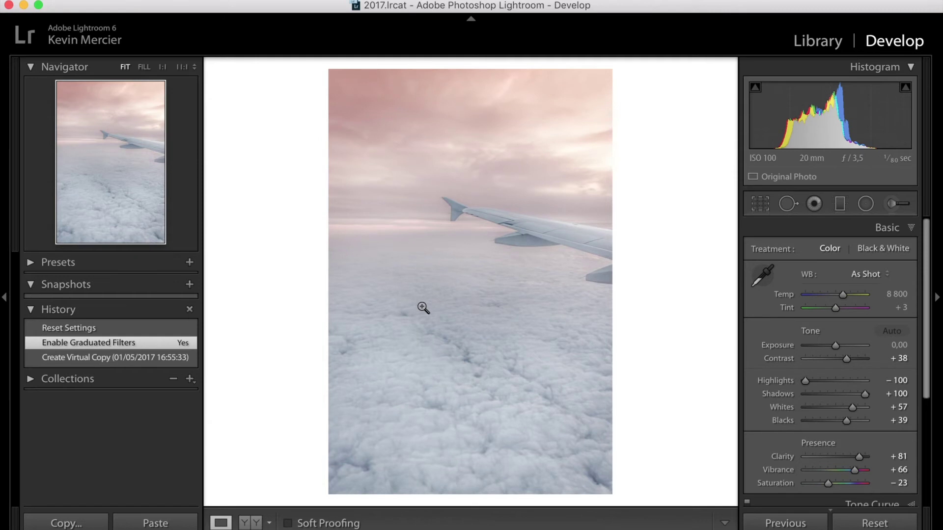
{"action": "left_click", "coordinate": [94, 359]}
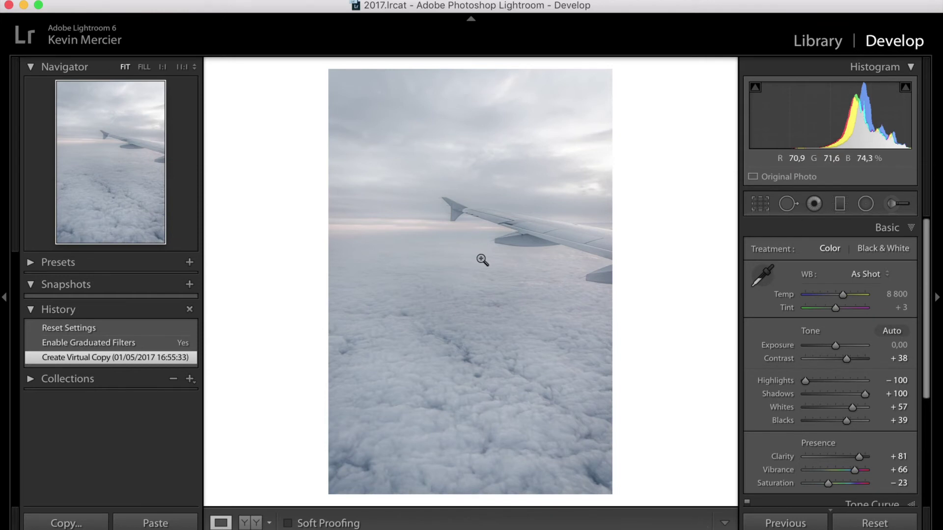
{"action": "key", "text": "Delete"}
{"action": "key", "text": "Delete"}
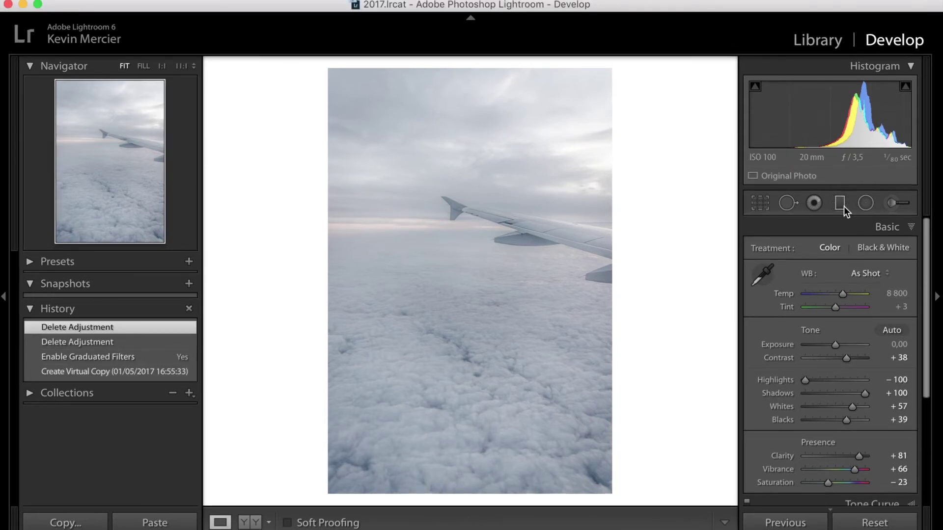
Add a graduated filter running from the upper sky down into the clouds, with all effect values reset to zero
{"action": "left_click", "coordinate": [844, 207]}
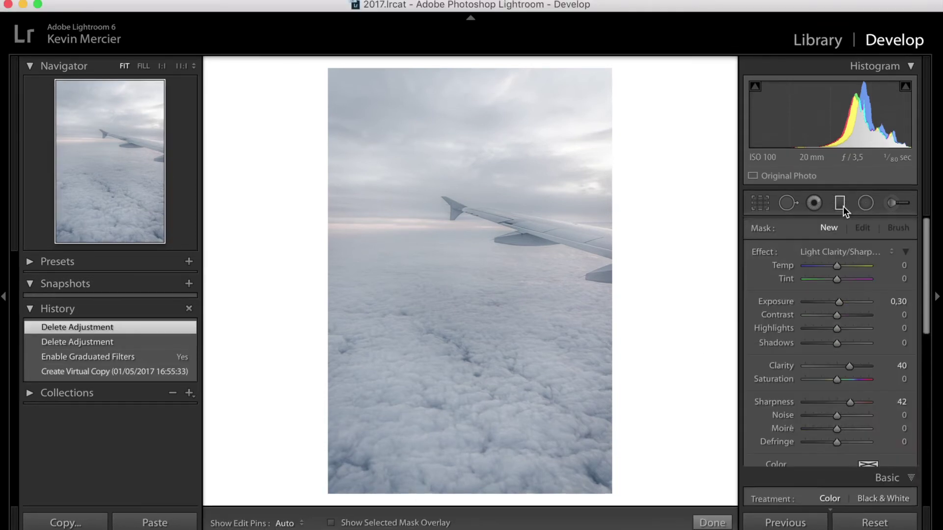
{"action": "double_click", "coordinate": [756, 250]}
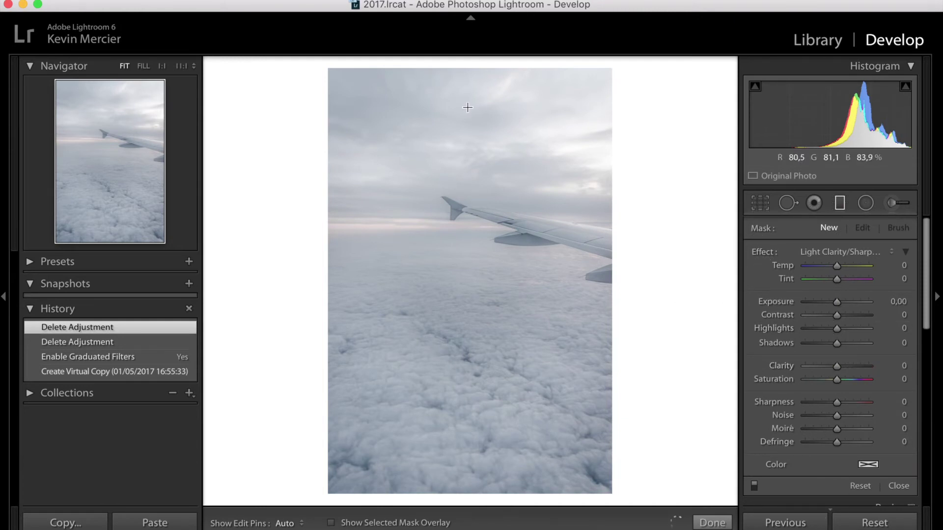
{"action": "left_click_drag", "start_coordinate": [465, 117], "coordinate": [464, 398]}
{"action": "left_click", "coordinate": [464, 256]}
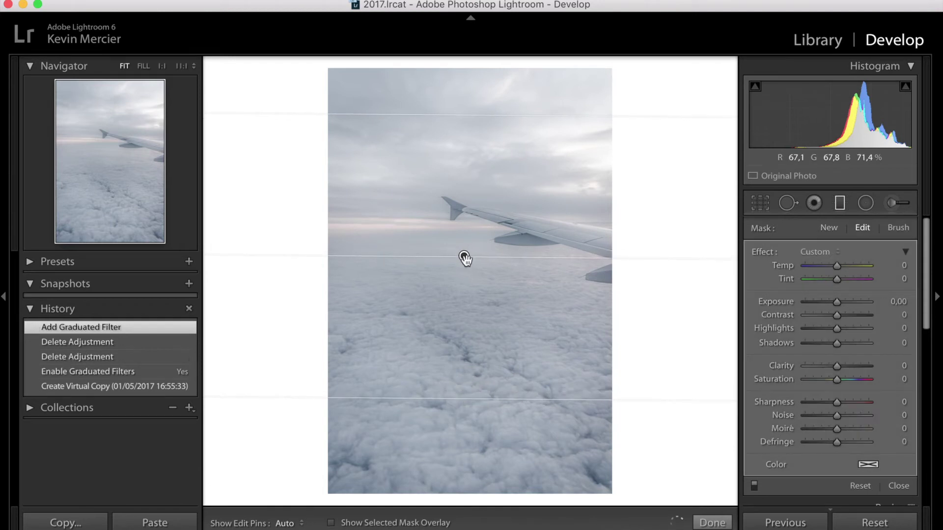
Reposition and widen the graduated filter so its centre line lies above the wing and its lower edge reaches the clouds
{"action": "left_click_drag", "start_coordinate": [470, 174], "coordinate": [468, 144]}
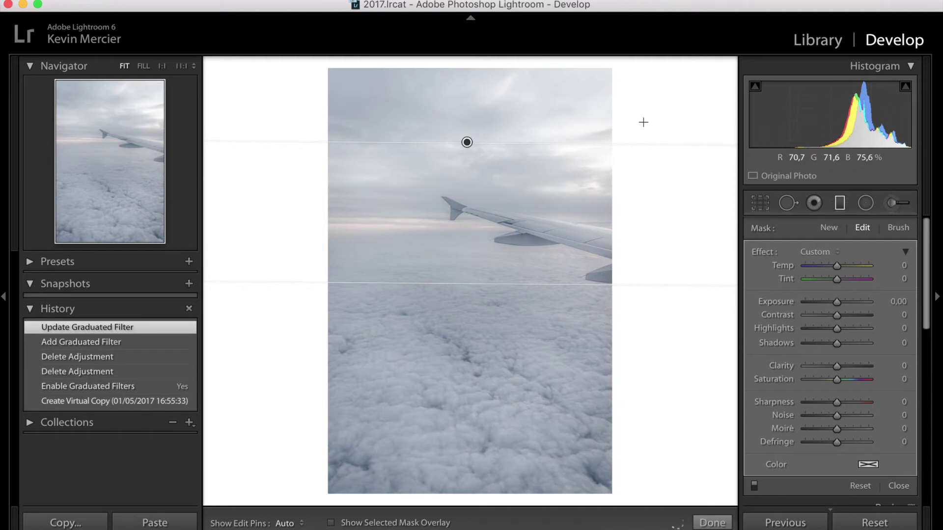
{"action": "left_click_drag", "start_coordinate": [467, 144], "coordinate": [467, 150]}
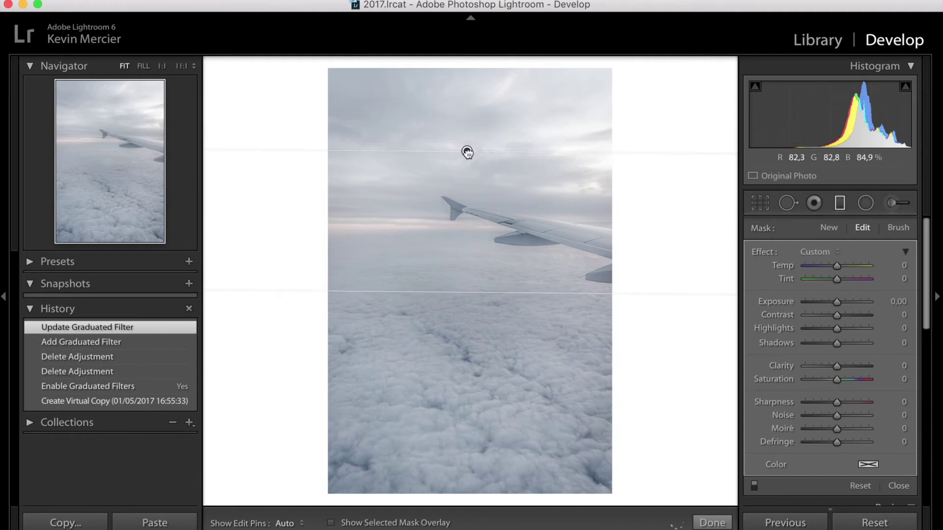
{"action": "left_click_drag", "start_coordinate": [468, 291], "coordinate": [467, 369]}
{"action": "left_click_drag", "start_coordinate": [467, 189], "coordinate": [469, 150]}
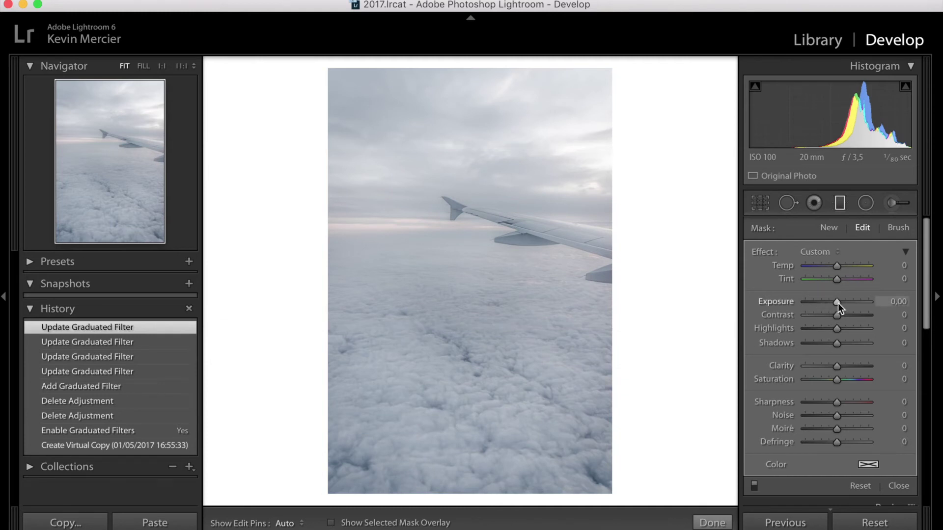
Set the sky filter's Exposure to −0,50, Contrast to 19, Temp to 62 and Tint to 4
{"action": "key", "text": "Down"}
{"action": "key", "text": "Down"}
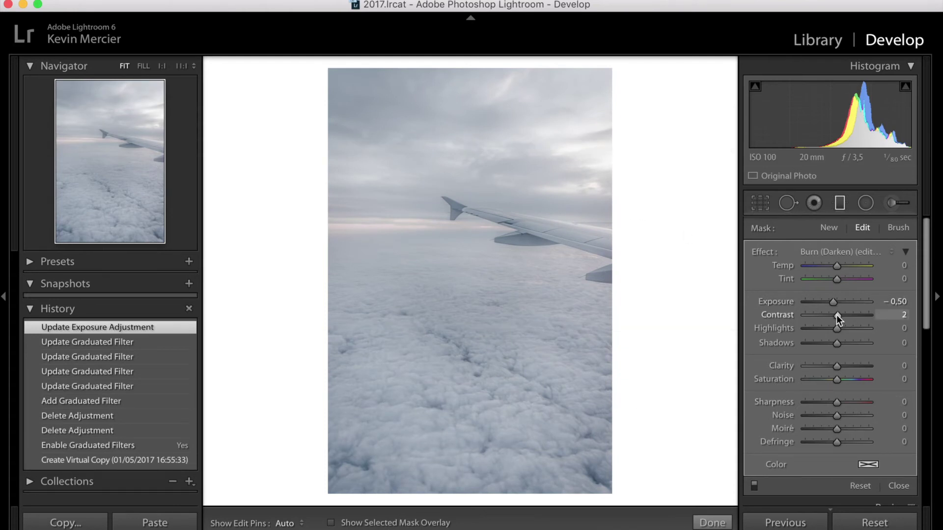
{"action": "left_click_drag", "start_coordinate": [837, 315], "coordinate": [843, 318]}
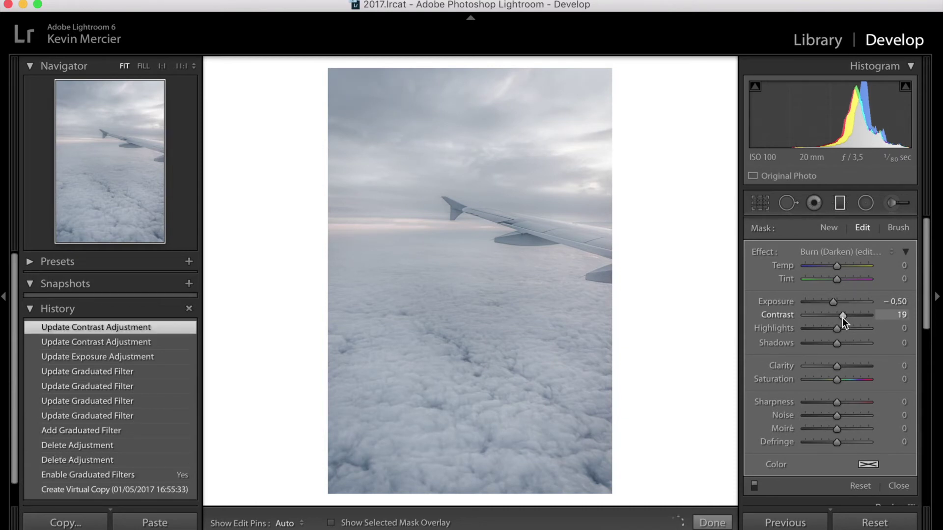
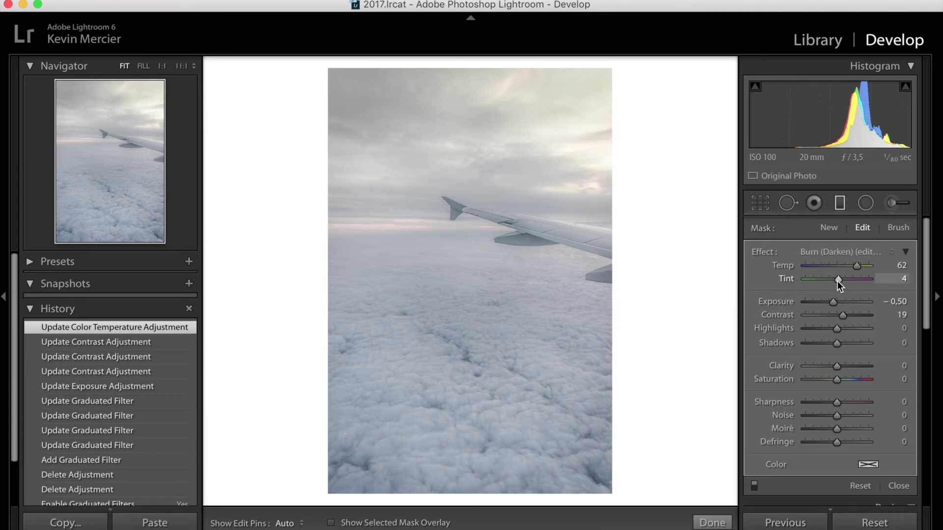
{"action": "left_click_drag", "start_coordinate": [839, 284], "coordinate": [839, 285]}
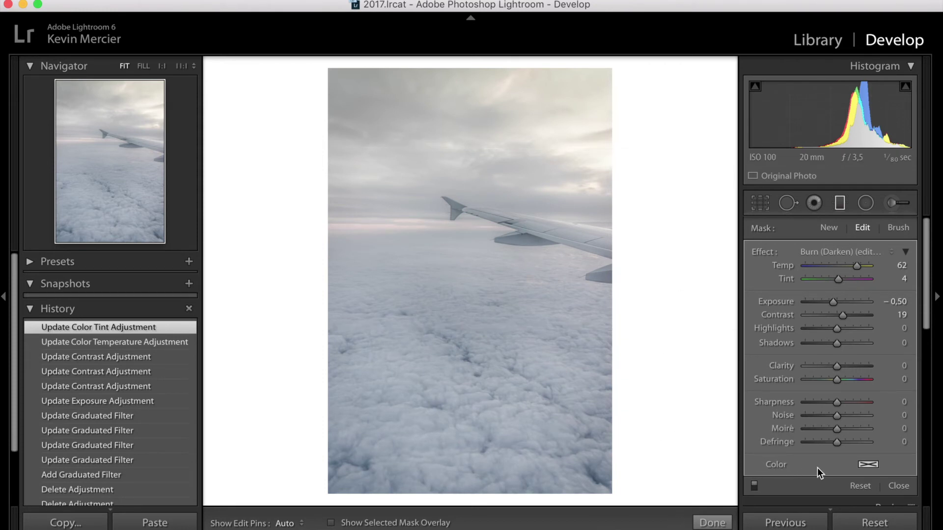
Tint the sky filter with a red colour of hue 12 and saturation 73 %
{"action": "left_click", "coordinate": [868, 464]}
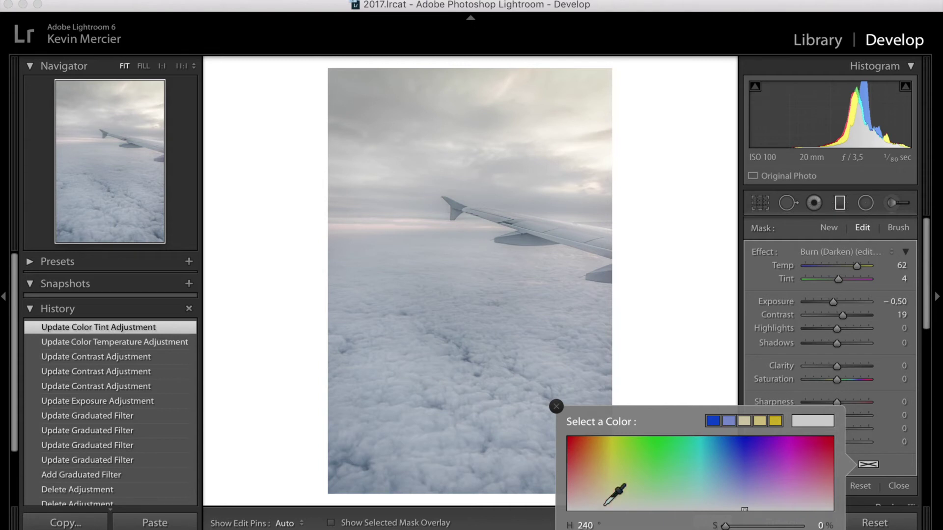
{"action": "left_click", "coordinate": [605, 464]}
{"action": "left_click_drag", "start_coordinate": [605, 464], "coordinate": [717, 476]}
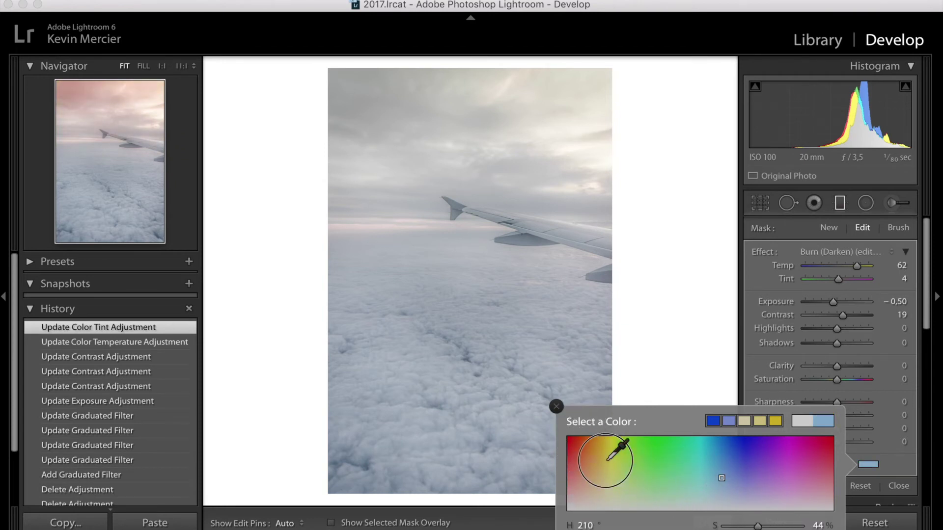
{"action": "left_click", "coordinate": [605, 487]}
{"action": "left_click_drag", "start_coordinate": [620, 454], "coordinate": [575, 459]}
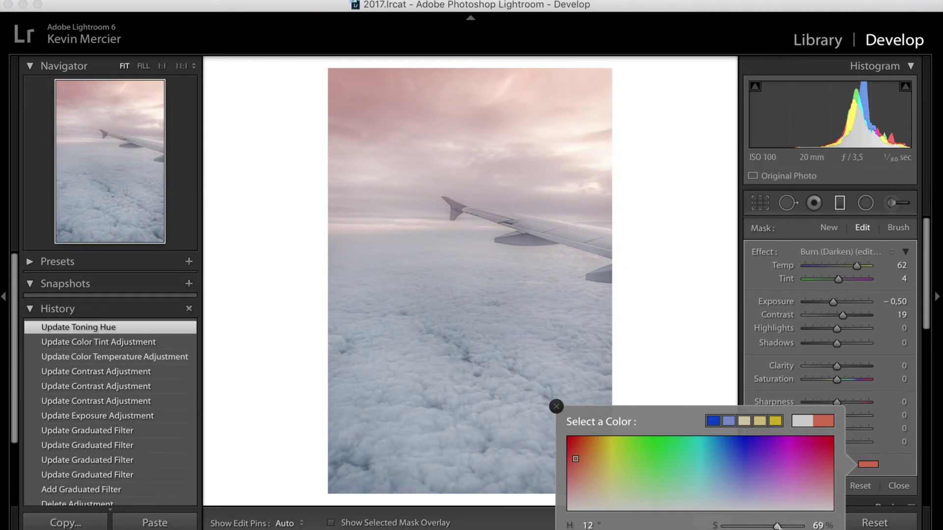
{"action": "mouse_move", "coordinate": [779, 527]}
{"action": "left_mouse_down"}
{"action": "mouse_move", "coordinate": [749, 526]}
{"action": "mouse_move", "coordinate": [806, 526]}
{"action": "left_mouse_up"}
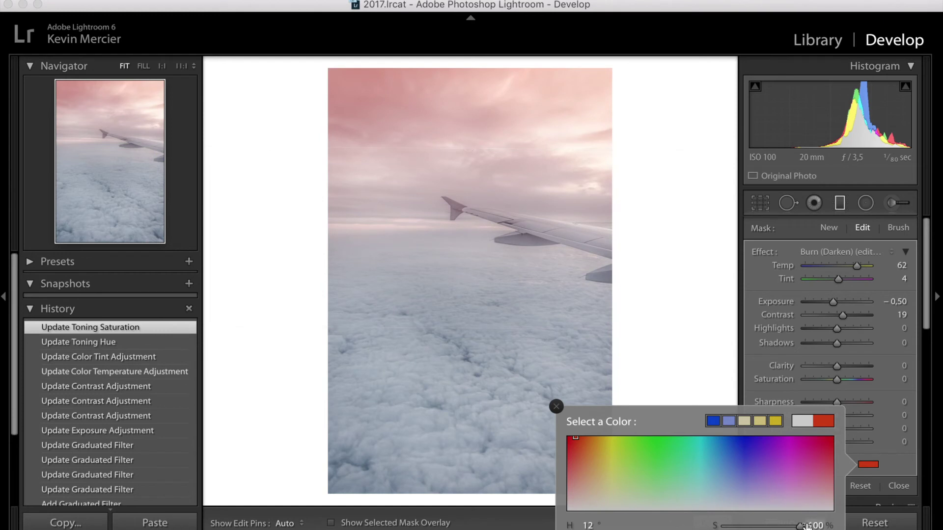
{"action": "mouse_move", "coordinate": [801, 526]}
{"action": "left_mouse_down"}
{"action": "mouse_move", "coordinate": [725, 526]}
{"action": "mouse_move", "coordinate": [780, 526]}
{"action": "left_mouse_up"}
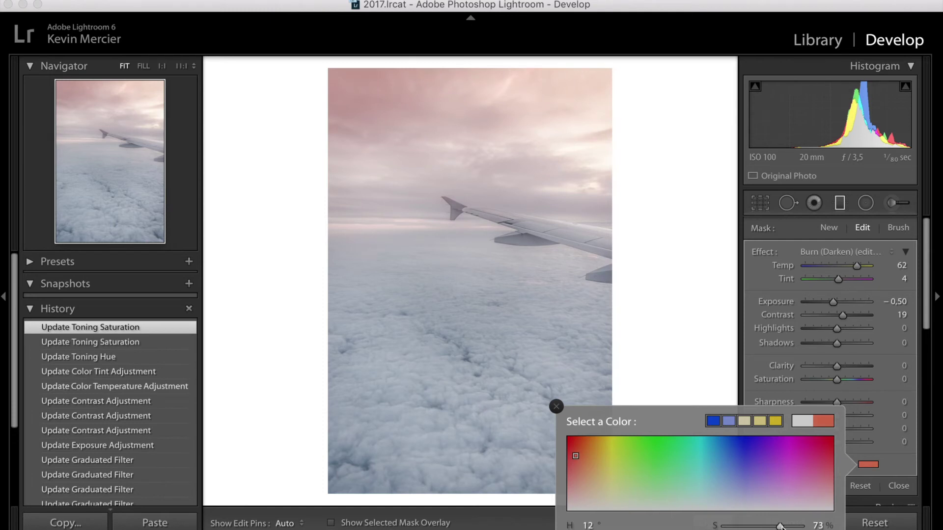
{"action": "left_click", "coordinate": [557, 406]}
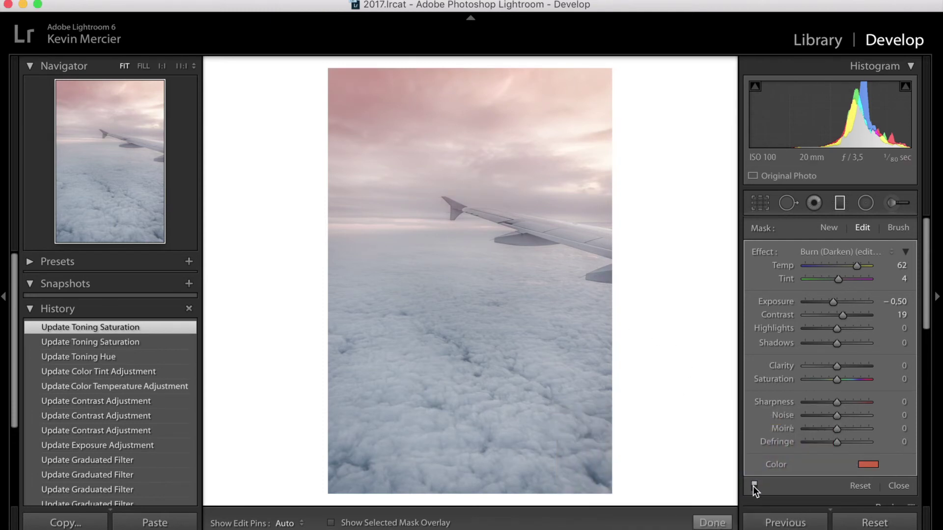
Compare the airplane wing photo with its graduated filter off and on
{"action": "left_click", "coordinate": [754, 486]}
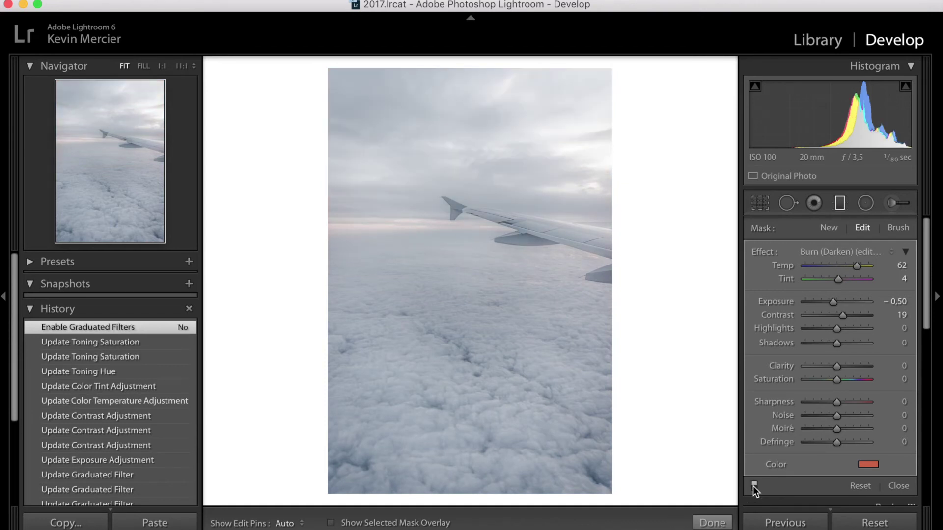
{"action": "left_click", "coordinate": [754, 486]}
Show the sky filter's mask overlay and switch its mask brush to Erase
{"action": "mouse_move", "coordinate": [540, 314]}
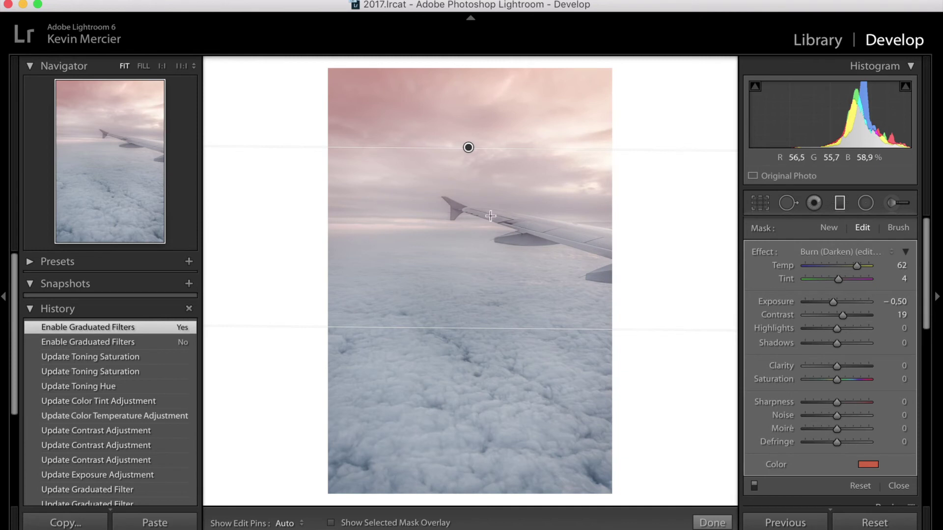
{"action": "key", "text": "o"}
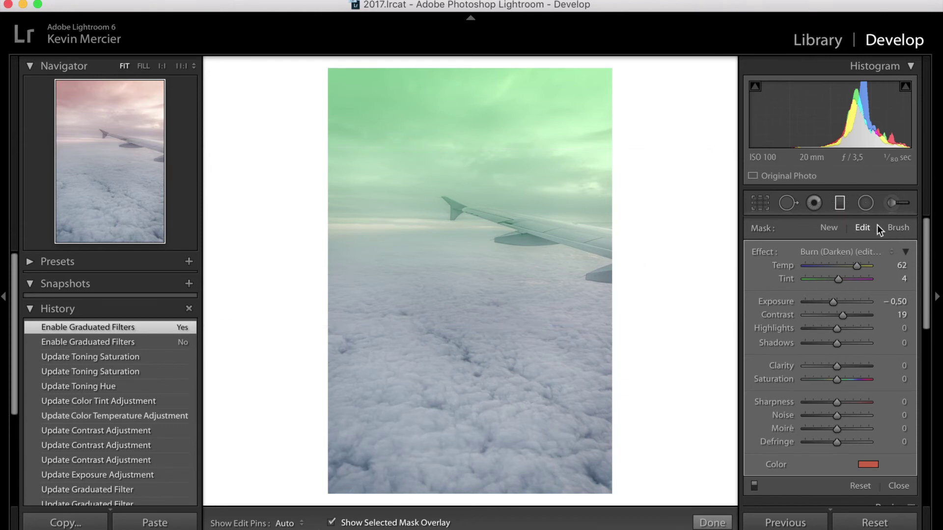
{"action": "left_click", "coordinate": [903, 229]}
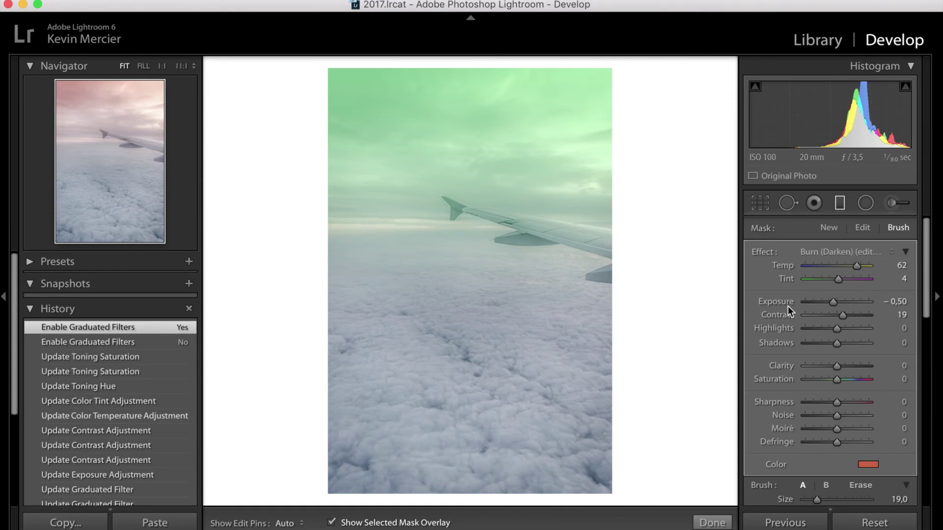
{"action": "scroll", "coordinate": [793, 323], "scroll_direction": "down", "scroll_amount": 3}
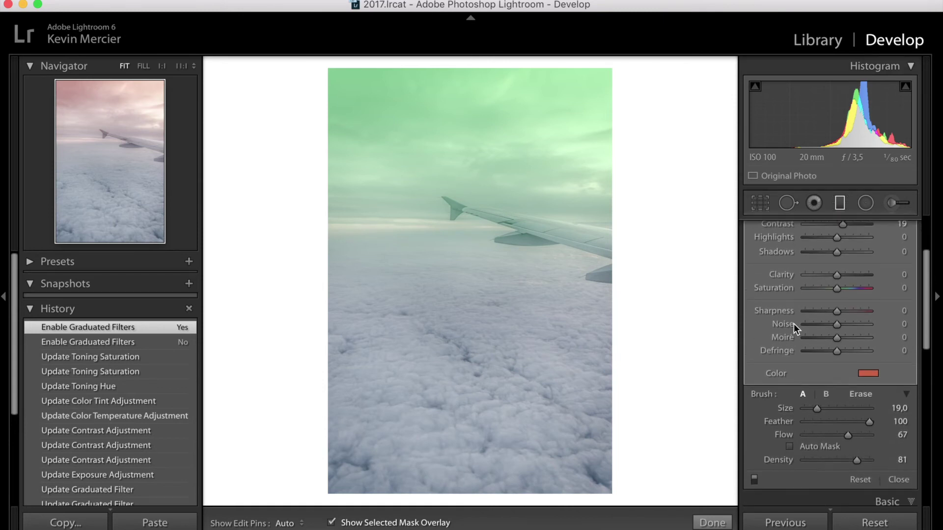
{"action": "left_click", "coordinate": [863, 398]}
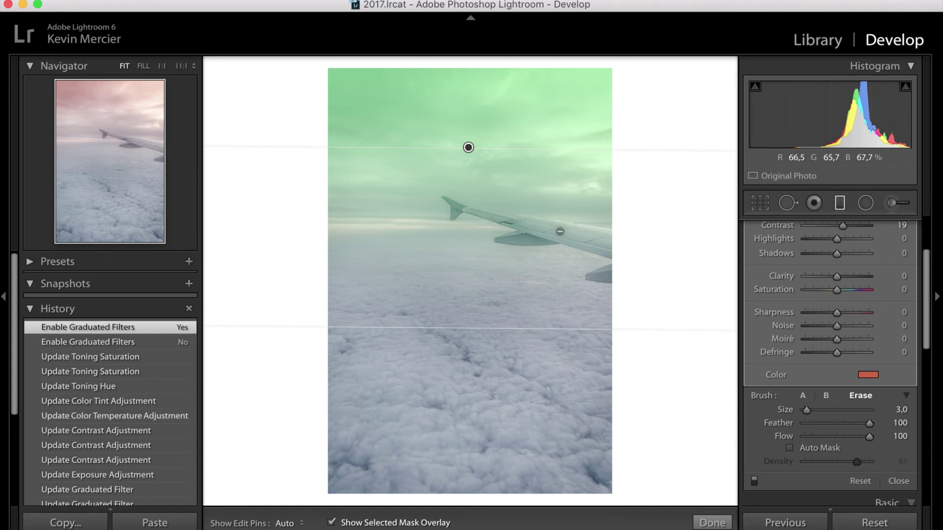
Erase the filter mask from the broad inner part of the wing at 1:3 zoom, reducing the brush size to 3,0
{"action": "left_click", "coordinate": [507, 222]}
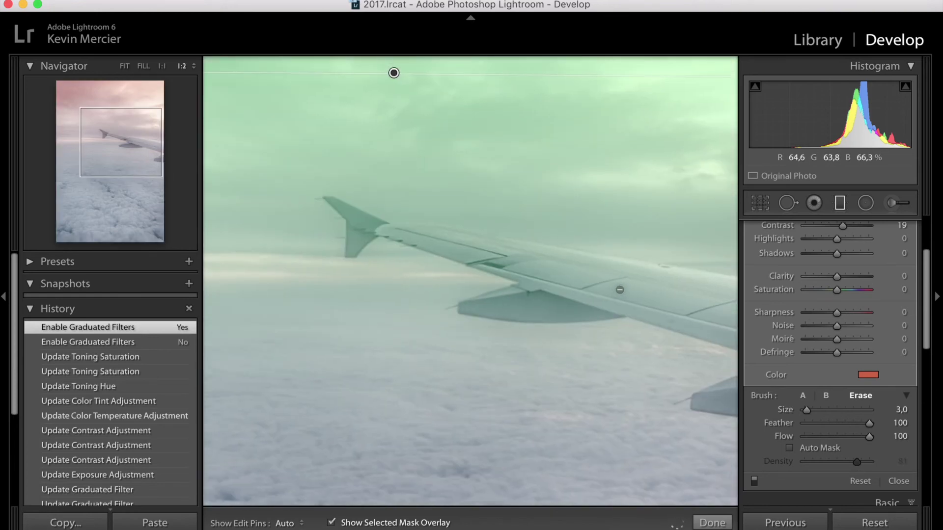
{"action": "key", "text": "super+minus"}
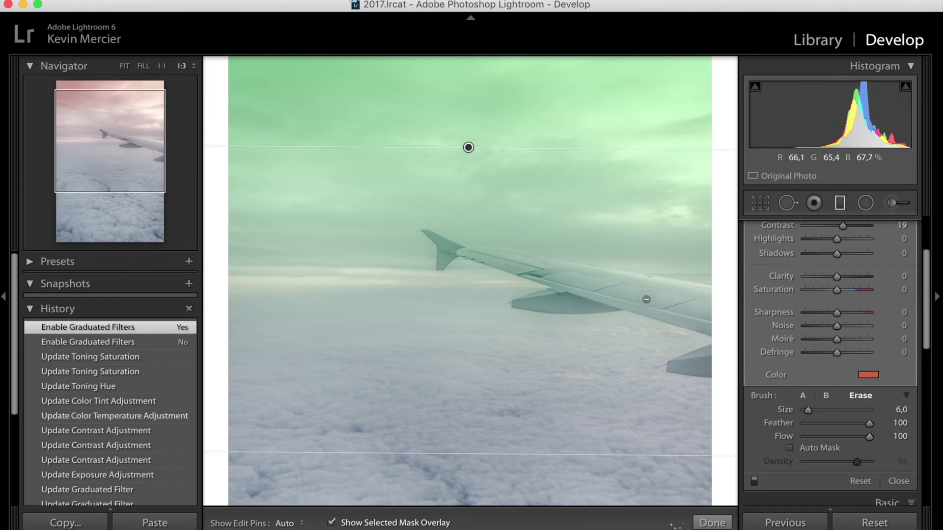
{"action": "key", "text": "h"}
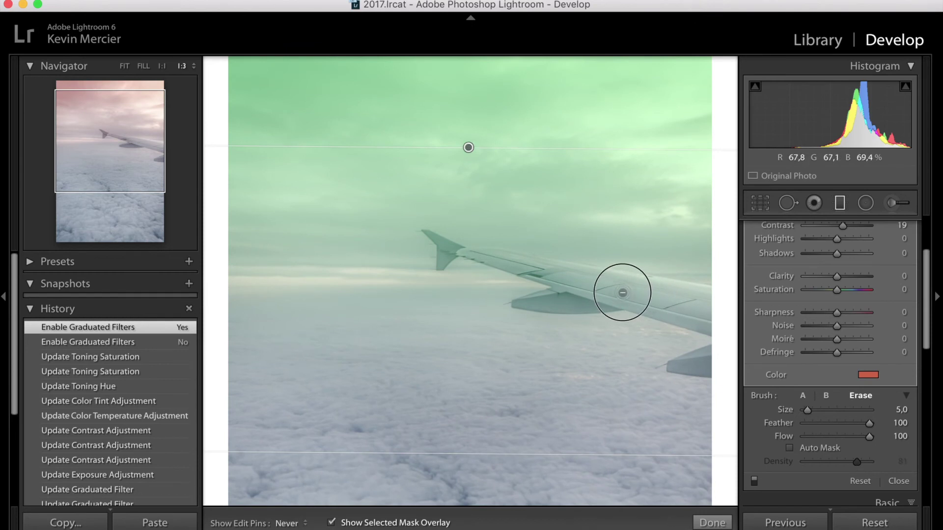
{"action": "key", "text": "h"}
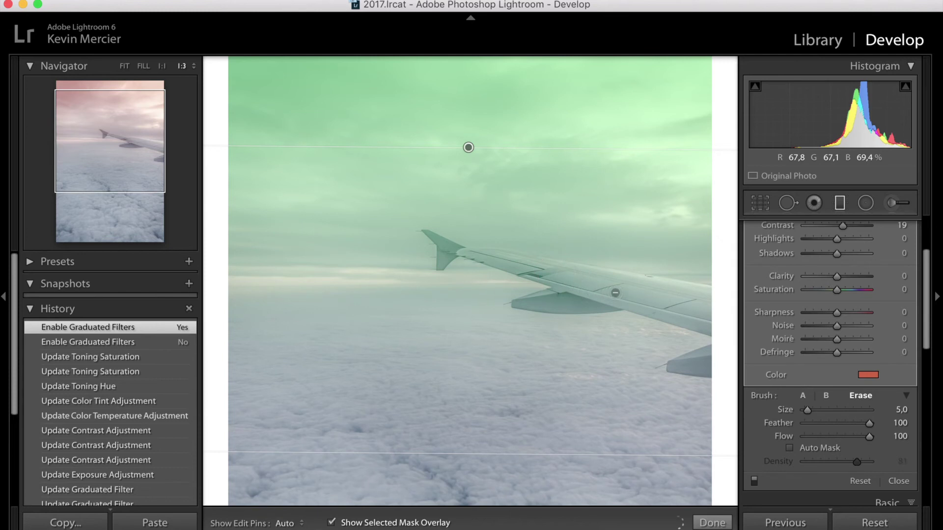
{"action": "left_click", "coordinate": [654, 299]}
{"action": "key", "text": "h"}
{"action": "key", "text": "h"}
{"action": "key", "text": "bracketleft"}
{"action": "key", "text": "bracketleft"}
{"action": "left_click_drag", "start_coordinate": [598, 280], "coordinate": [597, 281]}
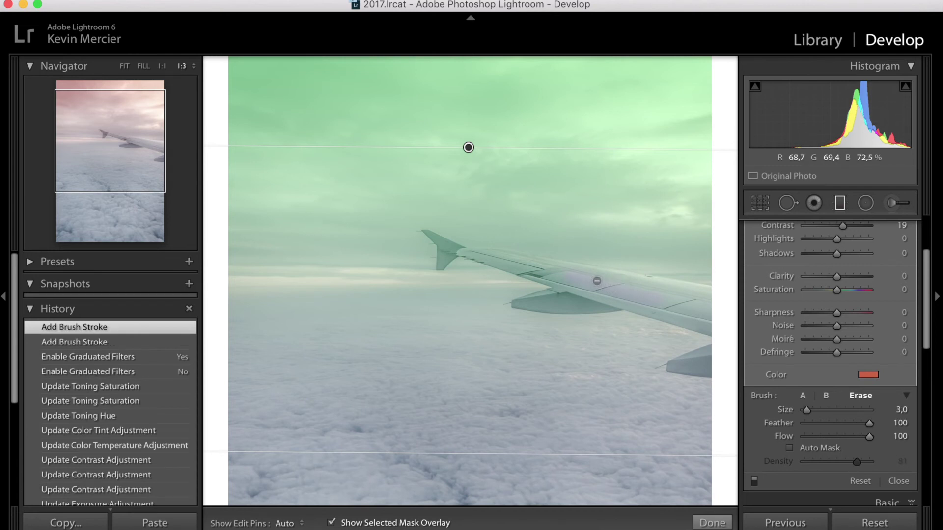
Erase the sky filter's mask from the outer wing and the winglet with a brush of size 2,0
{"action": "key", "text": "h"}
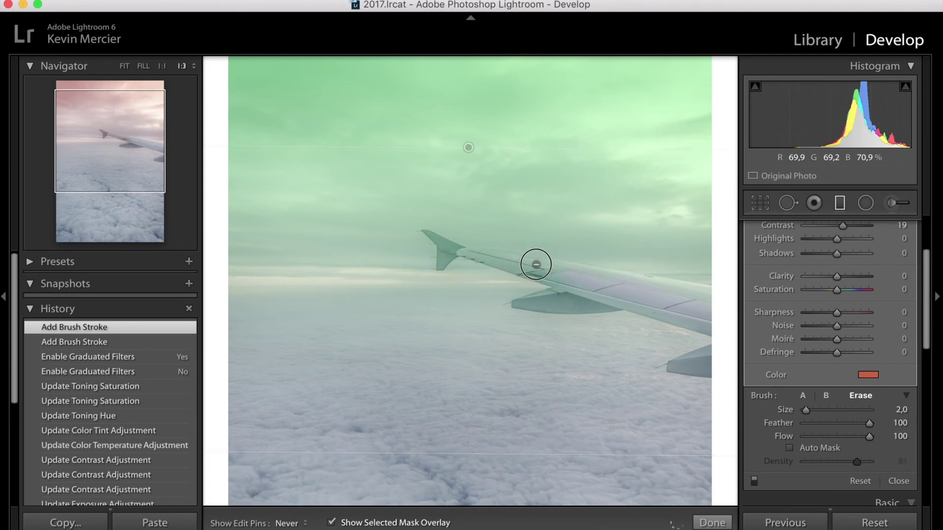
{"action": "key", "text": "h"}
{"action": "mouse_move", "coordinate": [446, 250]}
{"action": "left_mouse_down"}
{"action": "mouse_move", "coordinate": [432, 238]}
{"action": "mouse_move", "coordinate": [442, 248]}
{"action": "left_mouse_up"}
{"action": "key", "text": "h"}
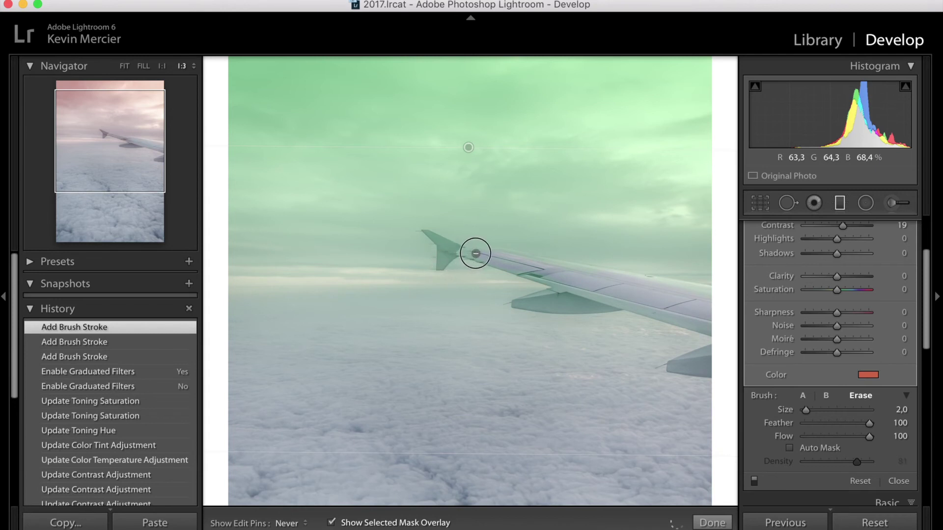
{"action": "key", "text": "h"}
{"action": "left_click_drag", "start_coordinate": [471, 254], "coordinate": [469, 254]}
{"action": "key", "text": "h"}
{"action": "key", "text": "h"}
Erase the filter mask from the fairing beneath the wing and hide the mask overlay
{"action": "mouse_move", "coordinate": [520, 304]}
{"action": "left_mouse_down"}
{"action": "mouse_move", "coordinate": [610, 306]}
{"action": "mouse_move", "coordinate": [541, 301]}
{"action": "left_mouse_up"}
{"action": "key", "text": "h"}
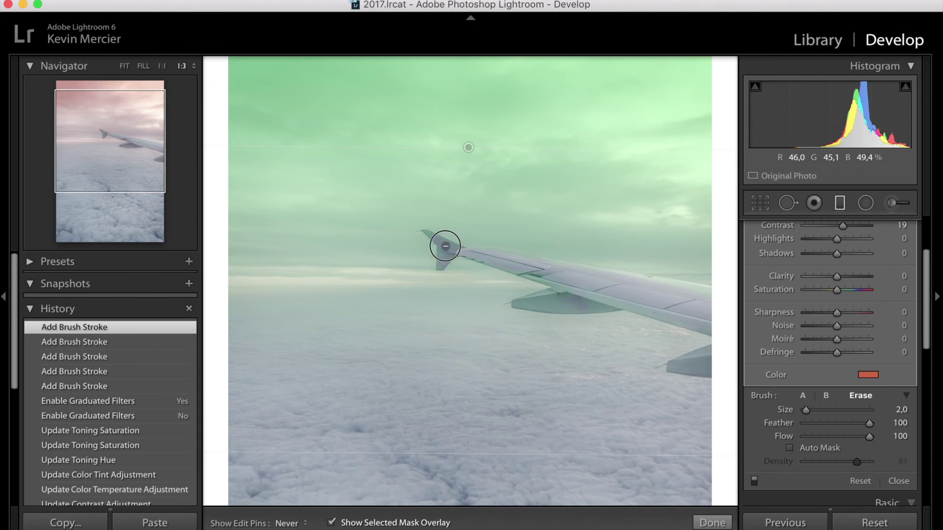
{"action": "key", "text": "h"}
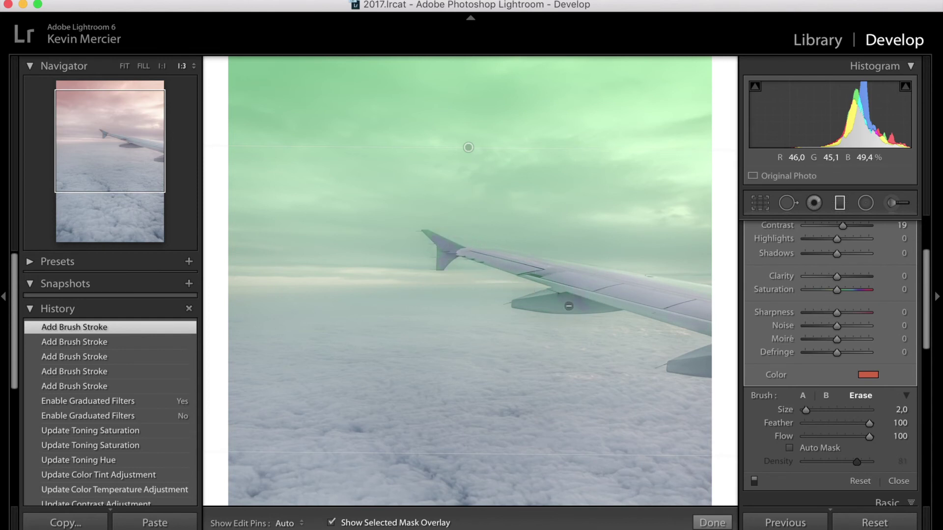
{"action": "left_click", "coordinate": [569, 309]}
{"action": "key", "text": "h"}
{"action": "mouse_move", "coordinate": [579, 310]}
{"action": "left_mouse_down"}
{"action": "mouse_move", "coordinate": [612, 308]}
{"action": "mouse_move", "coordinate": [547, 305]}
{"action": "mouse_move", "coordinate": [572, 291]}
{"action": "mouse_move", "coordinate": [533, 302]}
{"action": "mouse_move", "coordinate": [570, 310]}
{"action": "mouse_move", "coordinate": [615, 296]}
{"action": "mouse_move", "coordinate": [539, 274]}
{"action": "left_mouse_up"}
{"action": "key", "text": "h"}
{"action": "key", "text": "o"}
{"action": "left_click", "coordinate": [502, 385]}
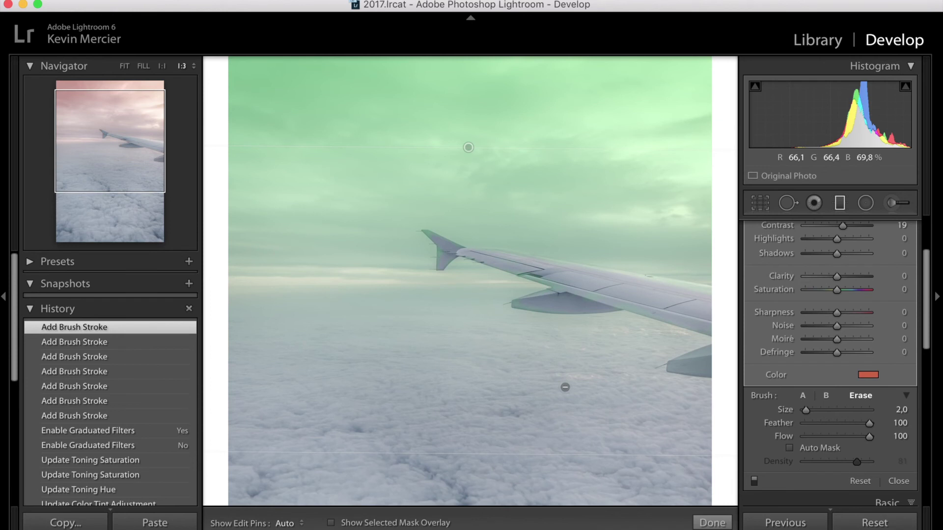
Compare the photo before and after the erasing strokes by stepping back in its history and returning to the latest state
{"action": "left_click", "coordinate": [755, 481]}
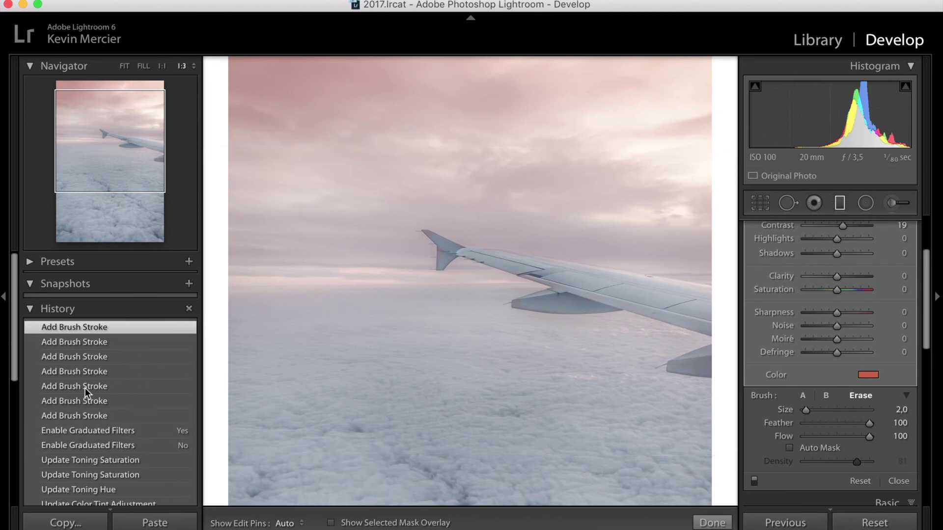
{"action": "left_click", "coordinate": [95, 430]}
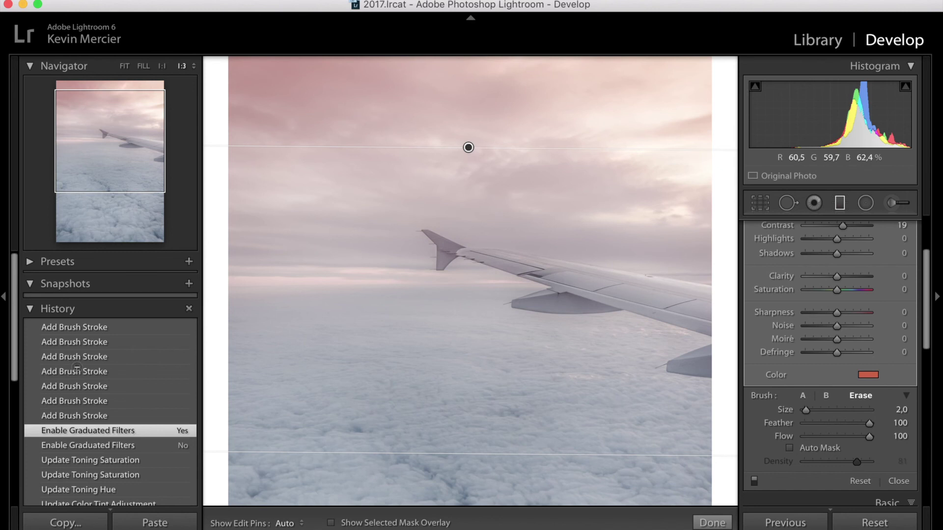
{"action": "left_click", "coordinate": [93, 328]}
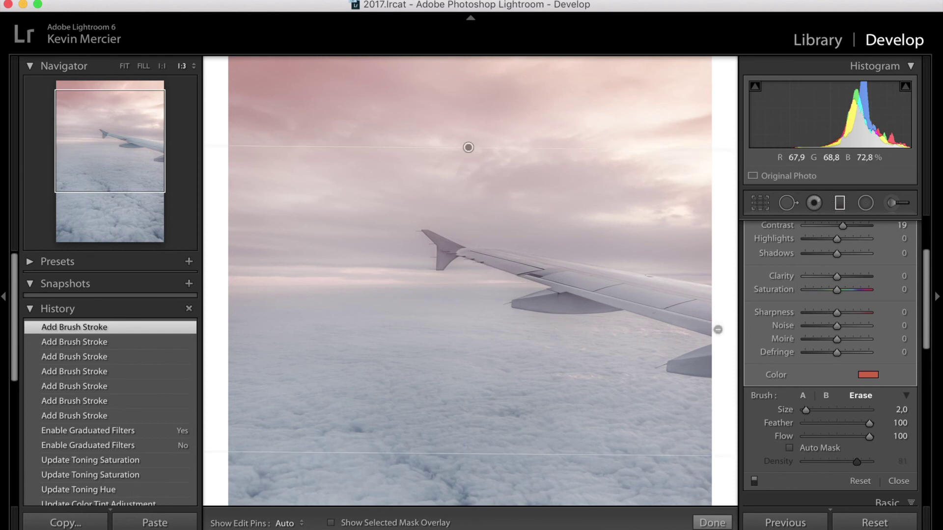
Erase the remaining filter tint from the winglet, the wing and the fairing beneath it with further brush strokes
{"action": "mouse_move", "coordinate": [573, 441]}
{"action": "left_mouse_down"}
{"action": "mouse_move", "coordinate": [458, 263]}
{"action": "mouse_move", "coordinate": [589, 307]}
{"action": "mouse_move", "coordinate": [471, 275]}
{"action": "mouse_move", "coordinate": [424, 234]}
{"action": "mouse_move", "coordinate": [453, 265]}
{"action": "mouse_move", "coordinate": [431, 236]}
{"action": "left_mouse_up"}
{"action": "key", "text": "h"}
{"action": "key", "text": "h"}
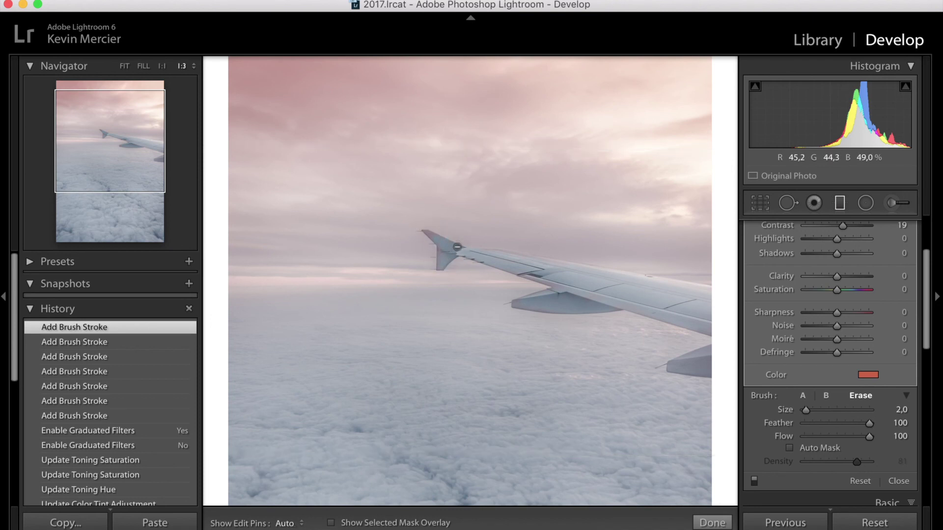
{"action": "key", "text": "h"}
{"action": "mouse_move", "coordinate": [501, 261]}
{"action": "left_mouse_down"}
{"action": "mouse_move", "coordinate": [546, 284]}
{"action": "mouse_move", "coordinate": [555, 282]}
{"action": "mouse_move", "coordinate": [509, 255]}
{"action": "mouse_move", "coordinate": [589, 273]}
{"action": "mouse_move", "coordinate": [627, 316]}
{"action": "left_mouse_up"}
{"action": "key", "text": "h"}
{"action": "key", "text": "h"}
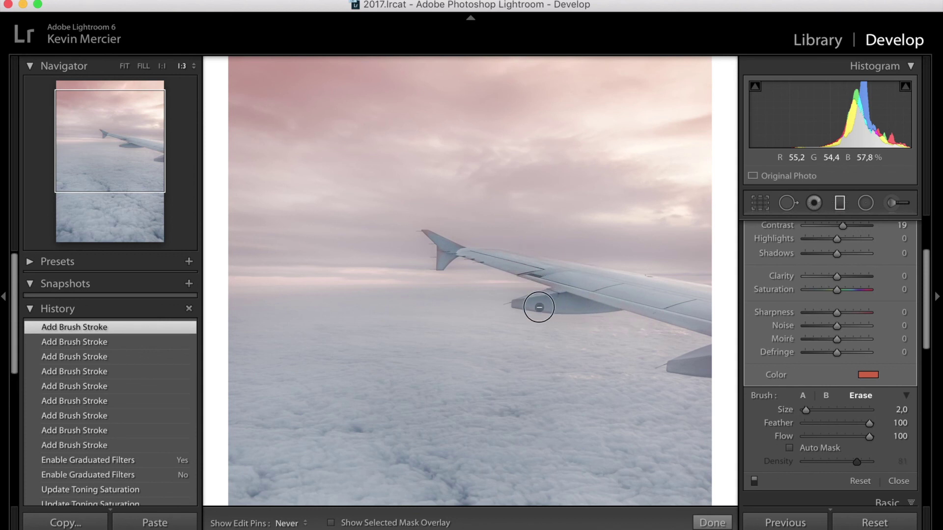
{"action": "key", "text": "h"}
Compare the whole fitted photo with its graduated filter off and on, and close the filter tool
{"action": "left_click", "coordinate": [712, 484]}
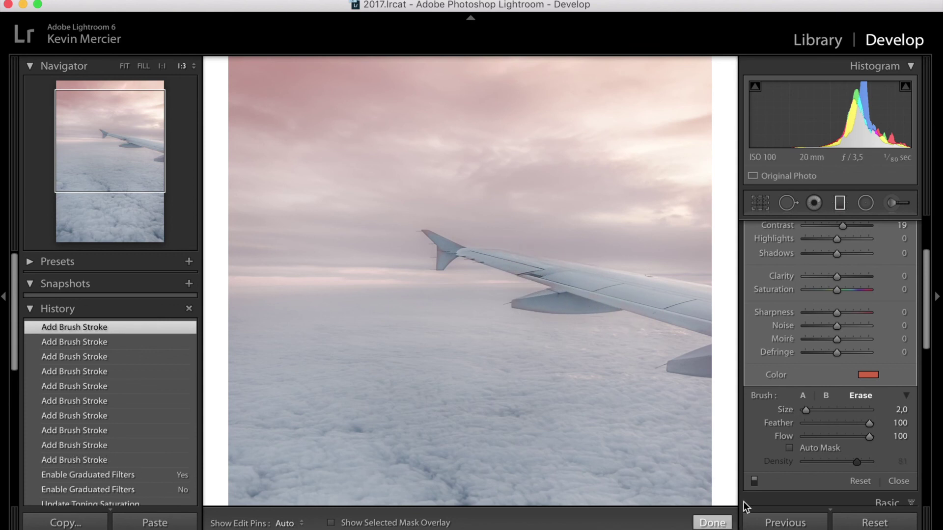
{"action": "left_click", "coordinate": [621, 411]}
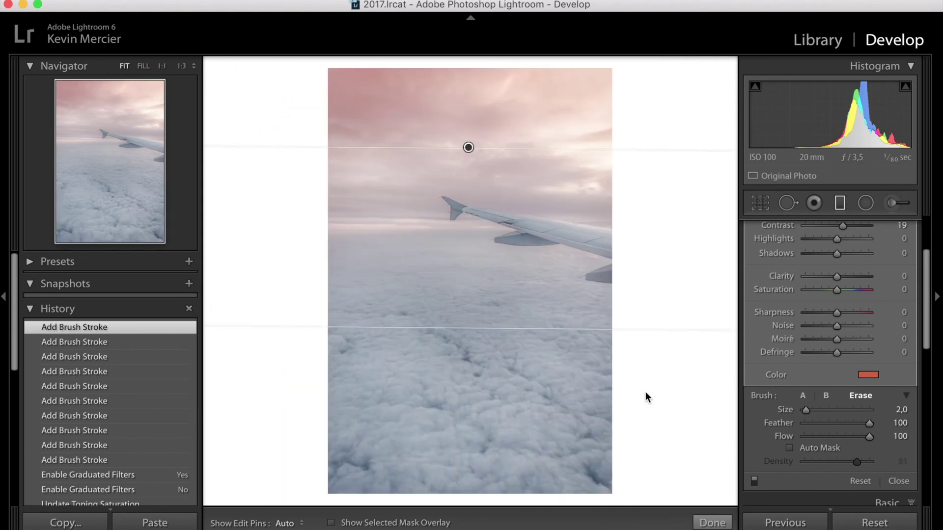
{"action": "left_click", "coordinate": [754, 481]}
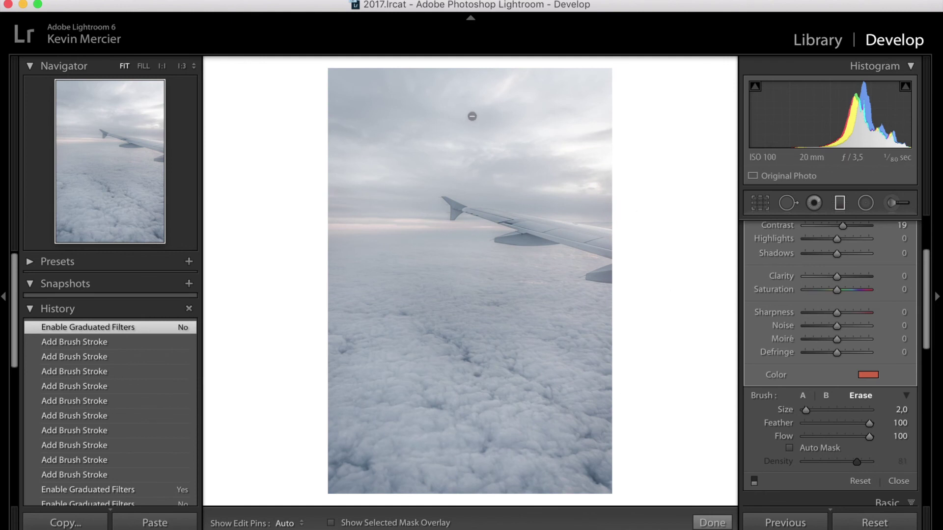
{"action": "left_click", "coordinate": [754, 481]}
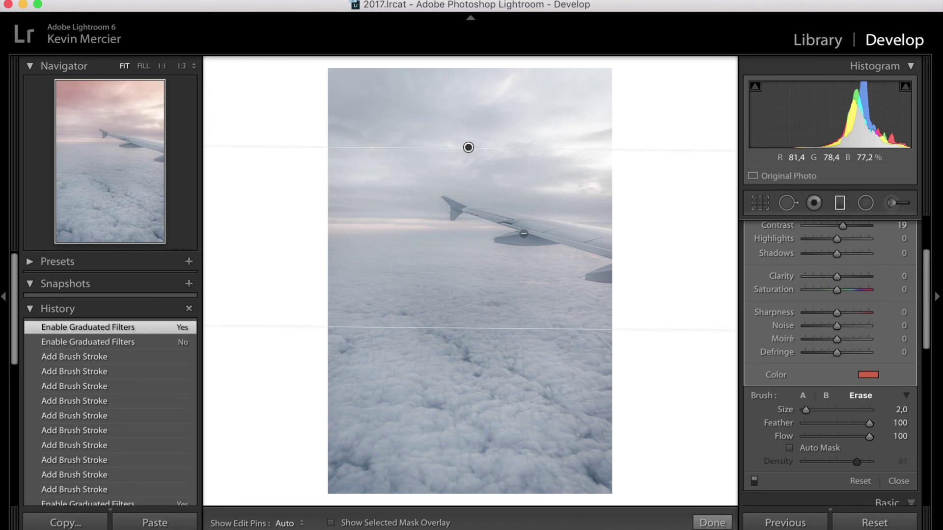
{"action": "left_click", "coordinate": [712, 523]}
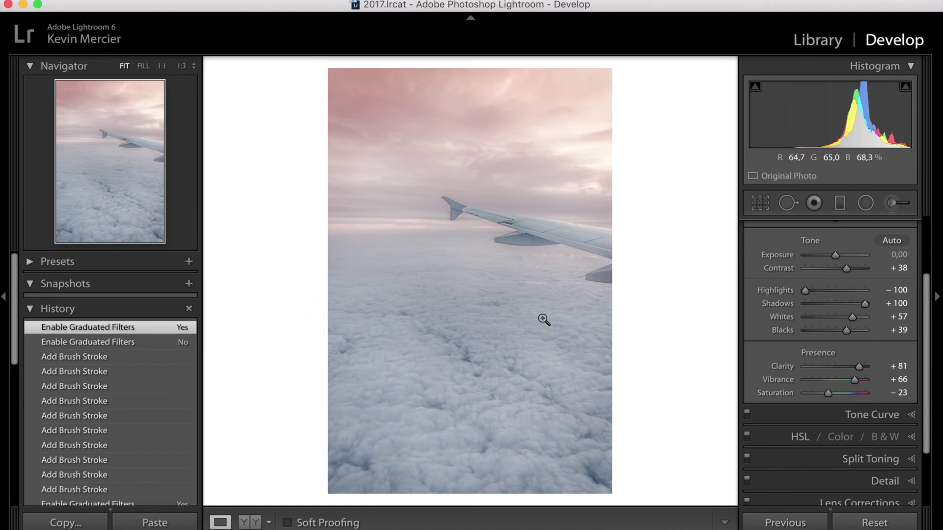
Add a second graduated filter rising from the lower clouds to the sky, with exposure 0,30, clarity 45 and sharpness 41
{"action": "left_click", "coordinate": [840, 206]}
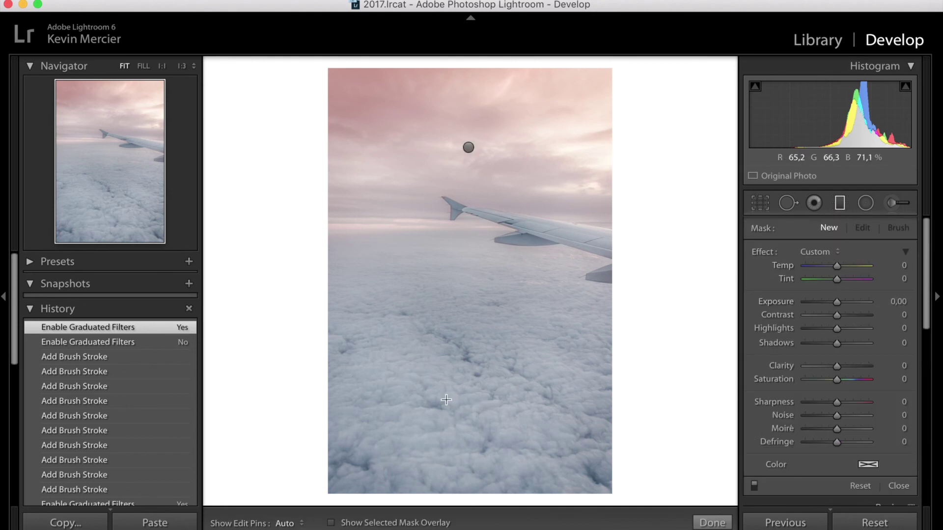
{"action": "left_click_drag", "start_coordinate": [465, 398], "coordinate": [466, 156]}
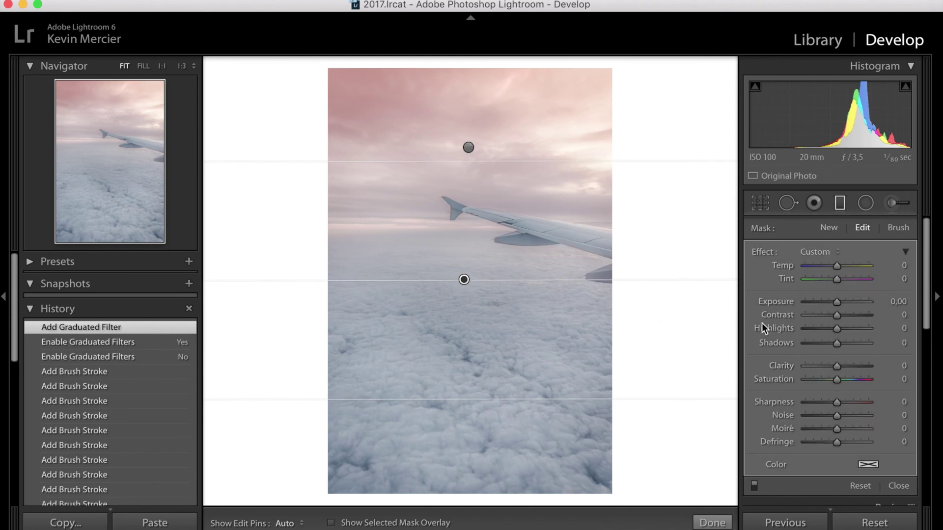
{"action": "key", "text": "Up"}
{"action": "key", "text": "Up"}
{"action": "key", "text": "Up"}
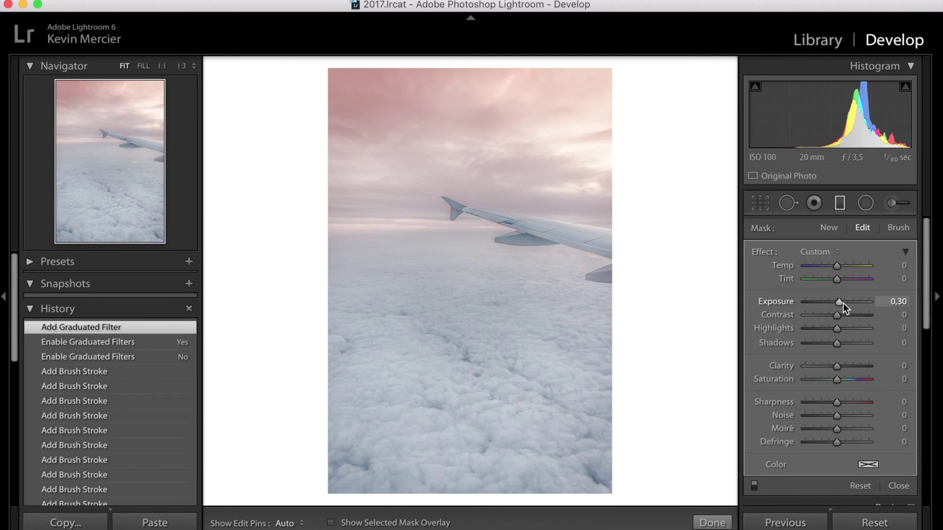
{"action": "left_click_drag", "start_coordinate": [846, 369], "coordinate": [850, 370]}
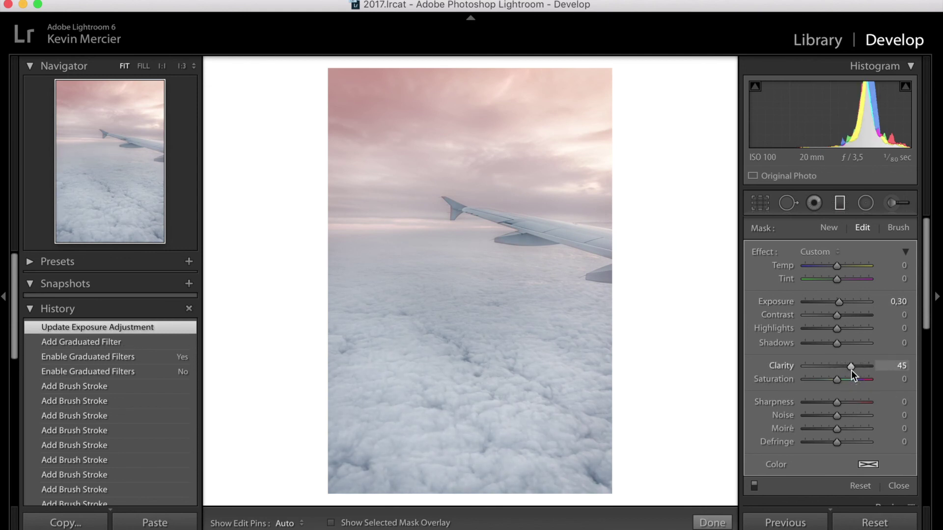
{"action": "left_click", "coordinate": [850, 401]}
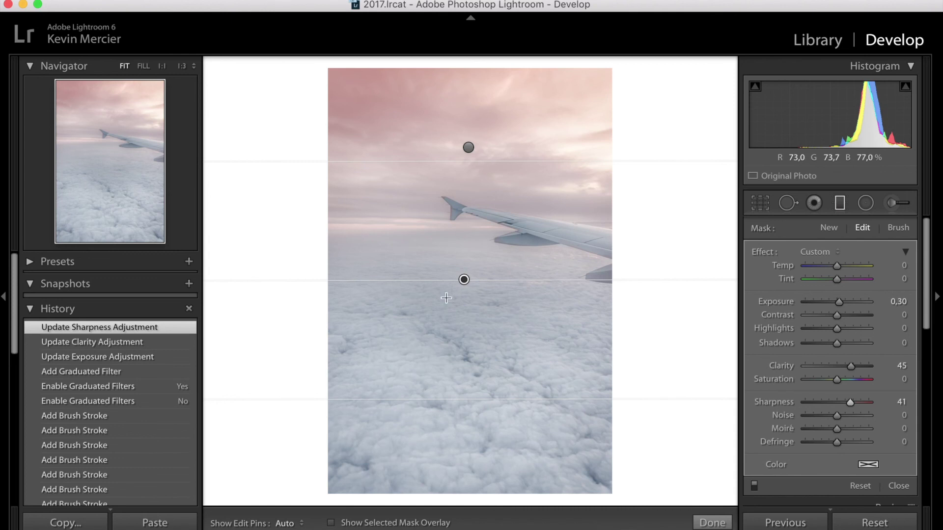
Stretch the cloud filter's upper boundary to the photo's top edge and move its centre up to the wingtip's height
{"action": "left_click_drag", "start_coordinate": [477, 119], "coordinate": [476, 99]}
{"action": "left_click_drag", "start_coordinate": [463, 254], "coordinate": [469, 219]}
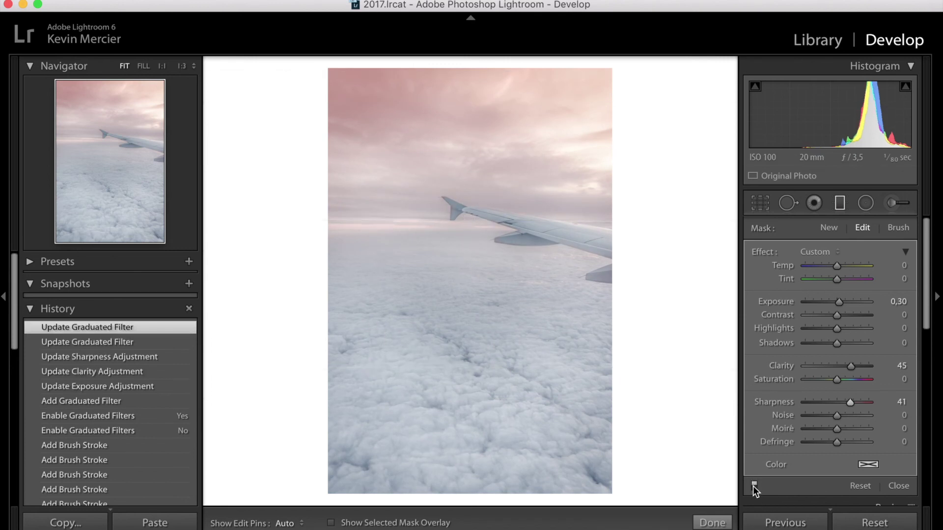
Reset the cloud filter's effect settings to view the photo without them, and undo the reset
{"action": "double_click", "coordinate": [760, 250]}
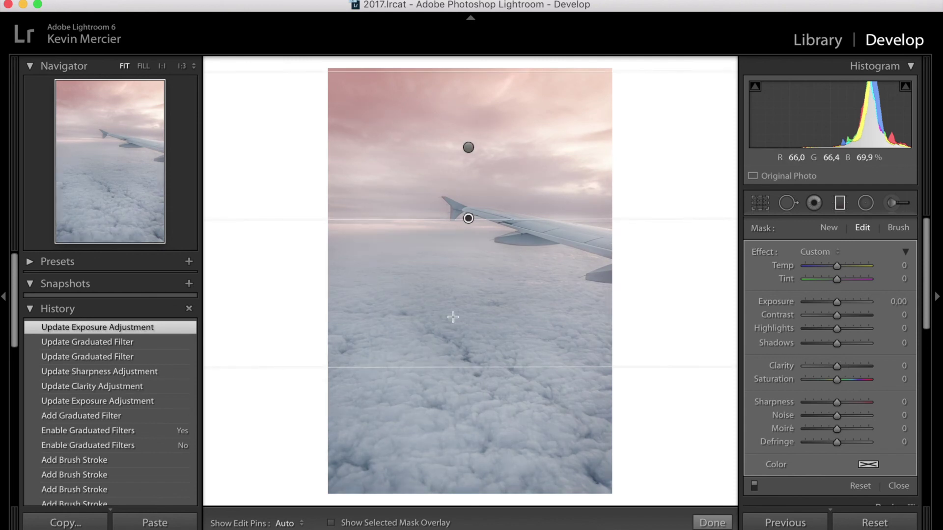
{"action": "key", "text": "super+z"}
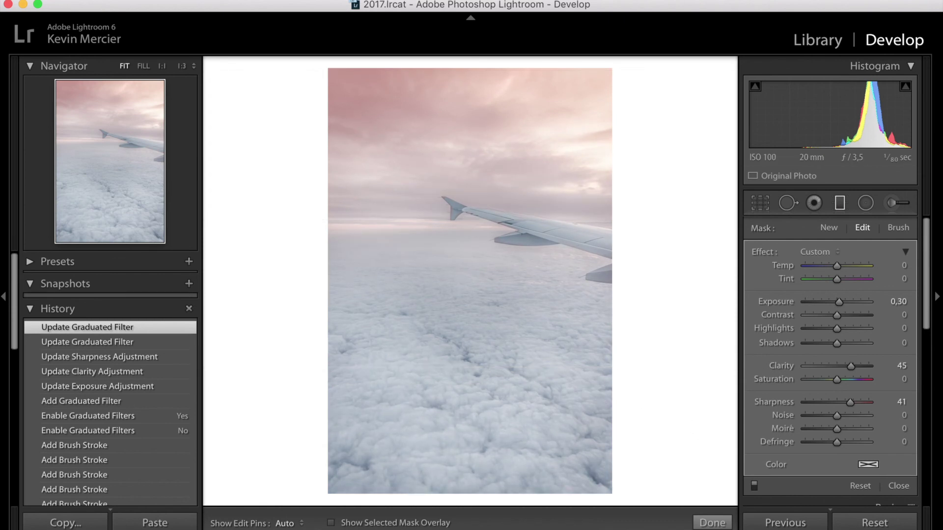
{"action": "scroll", "coordinate": [793, 369], "scroll_direction": "down", "scroll_amount": 5}
{"action": "scroll", "coordinate": [794, 369], "scroll_direction": "up", "scroll_amount": 5}
{"action": "scroll", "coordinate": [792, 369], "scroll_direction": "down", "scroll_amount": 1}
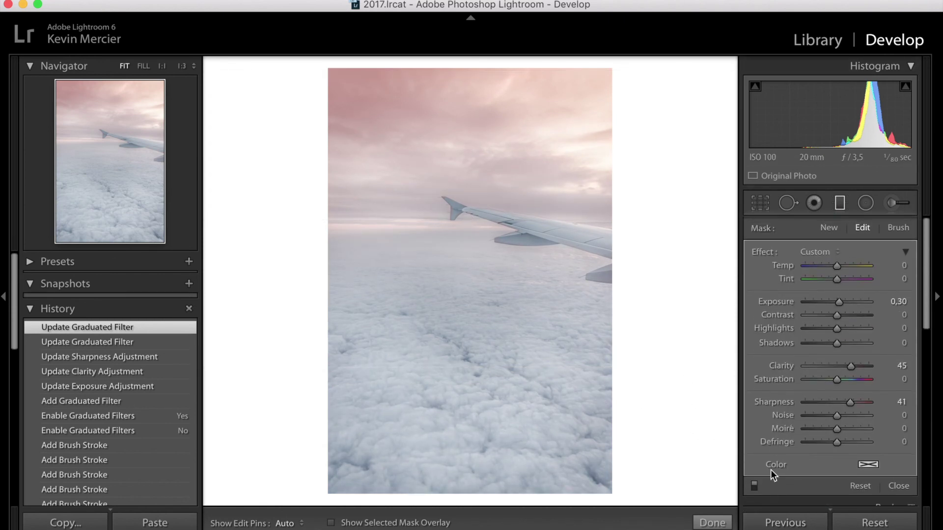
Compare the airplane wing photo with both graduated filters off and on
{"action": "left_click", "coordinate": [754, 489]}
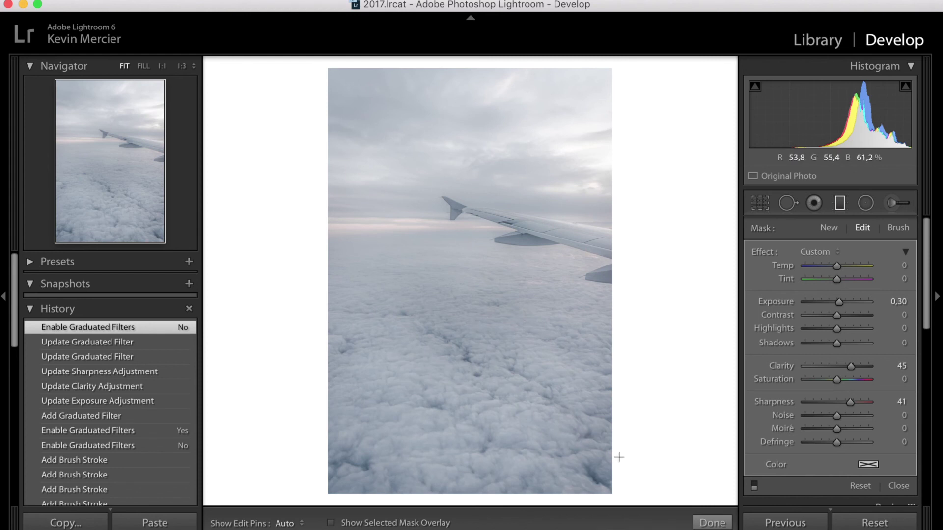
{"action": "left_click", "coordinate": [754, 486]}
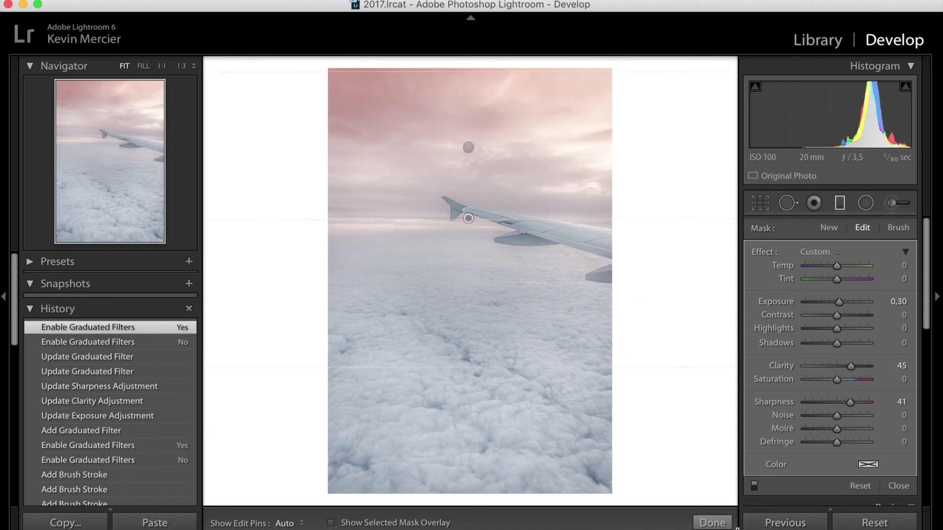
Close the Graduated Filter tool and return to the Library grid
{"action": "left_click", "coordinate": [713, 522]}
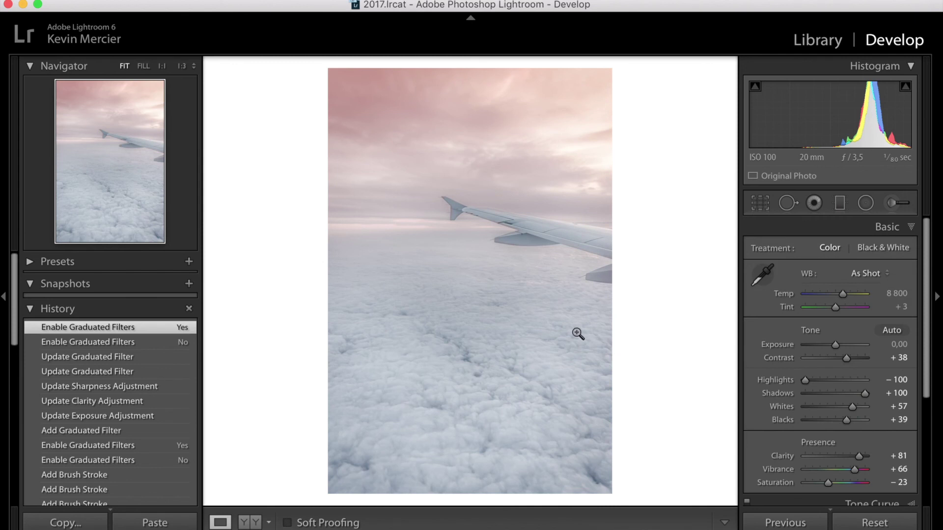
{"action": "key", "text": "g"}
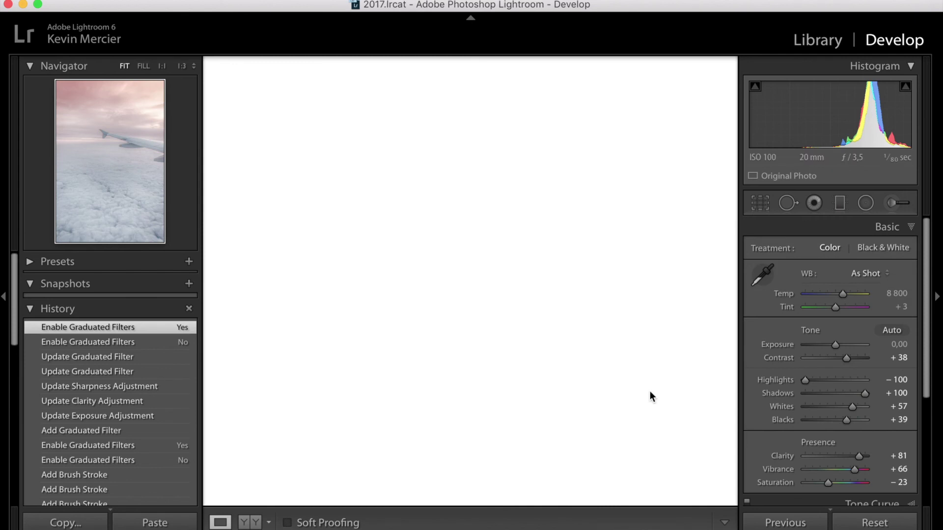